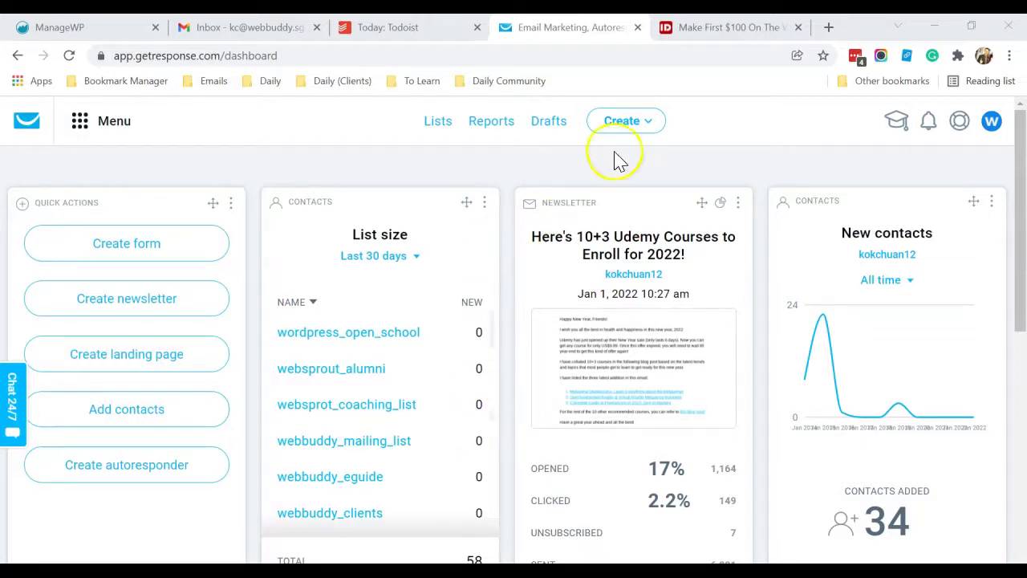
Step: Choose Create landing page from the dashboard's Create menu
left_click(644, 131)
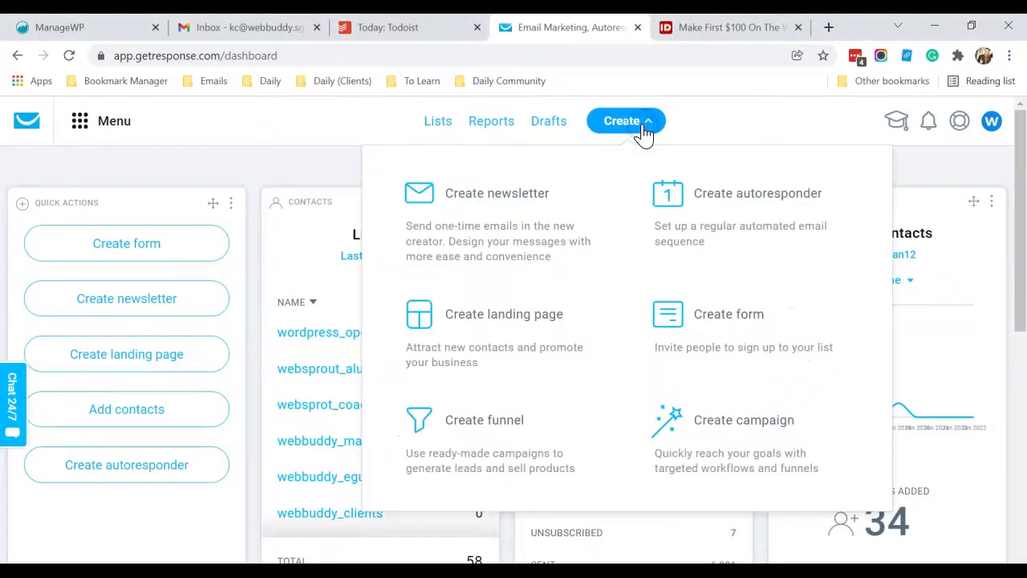
left_click(520, 348)
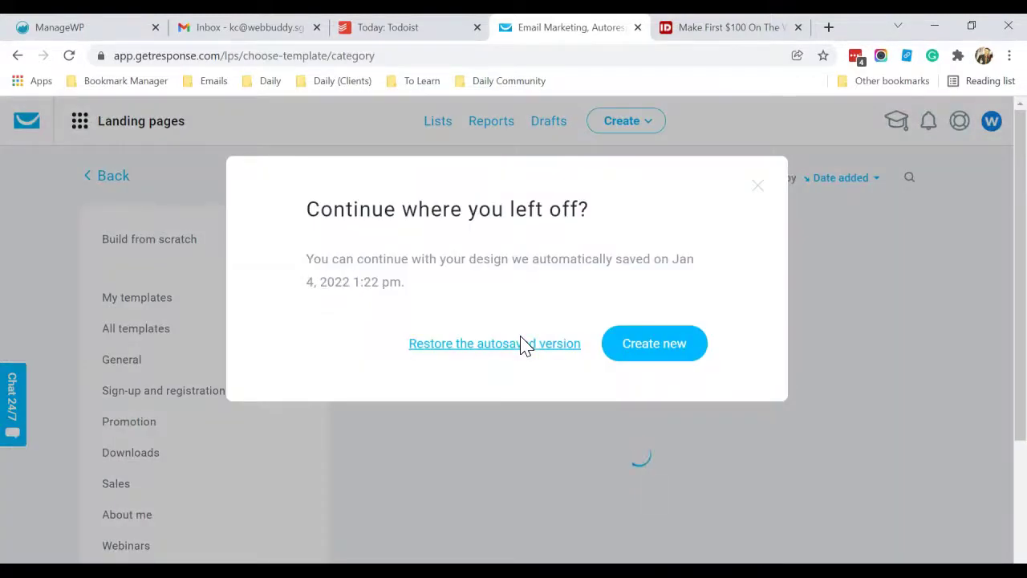
Step: Discard the autosaved design and browse the landing page template gallery
left_click(647, 351)
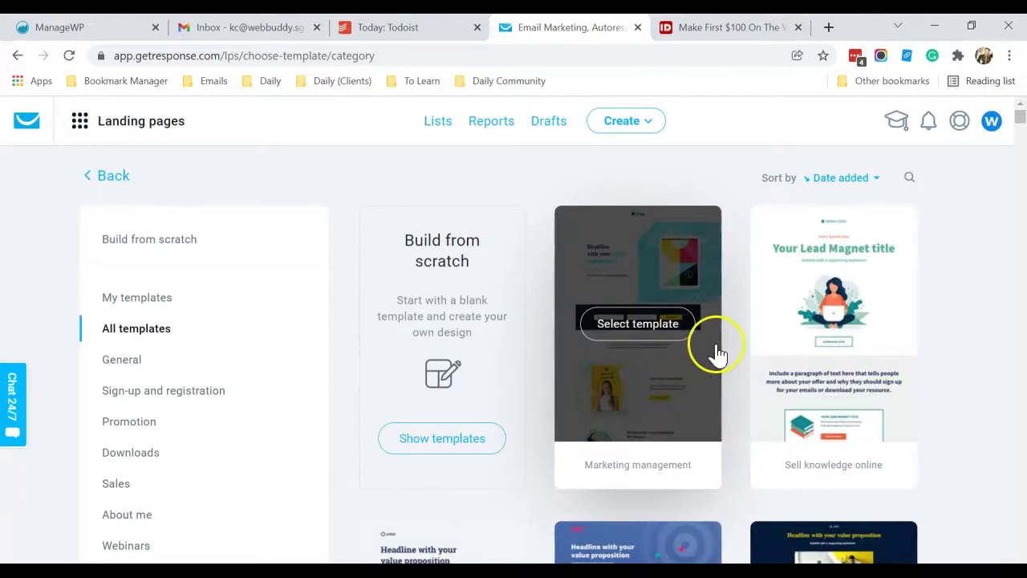
scroll(578, 344, "down", 9)
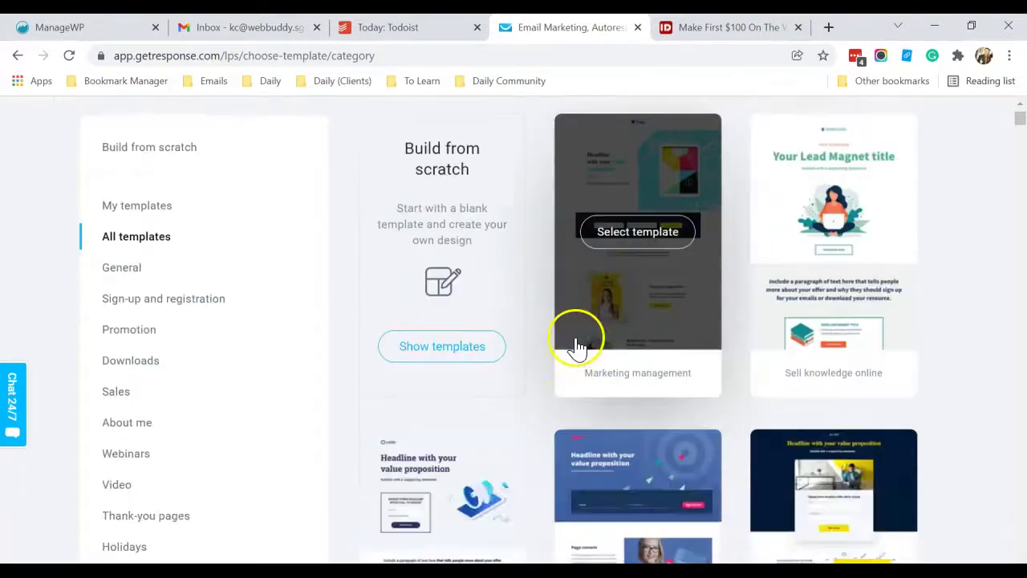
scroll(579, 342, "down", 10)
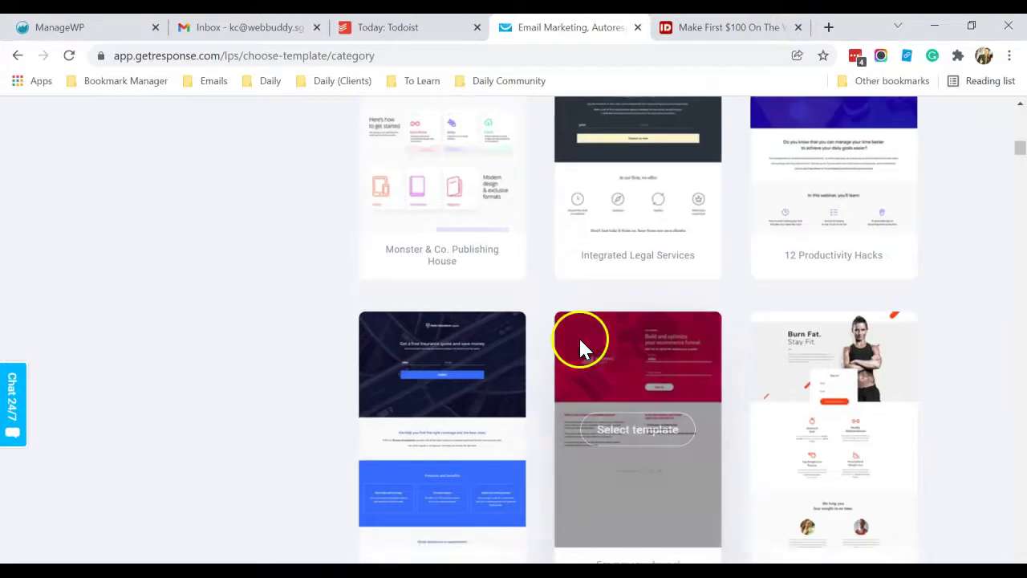
scroll(580, 347, "up", 10)
scroll(580, 347, "up", 10)
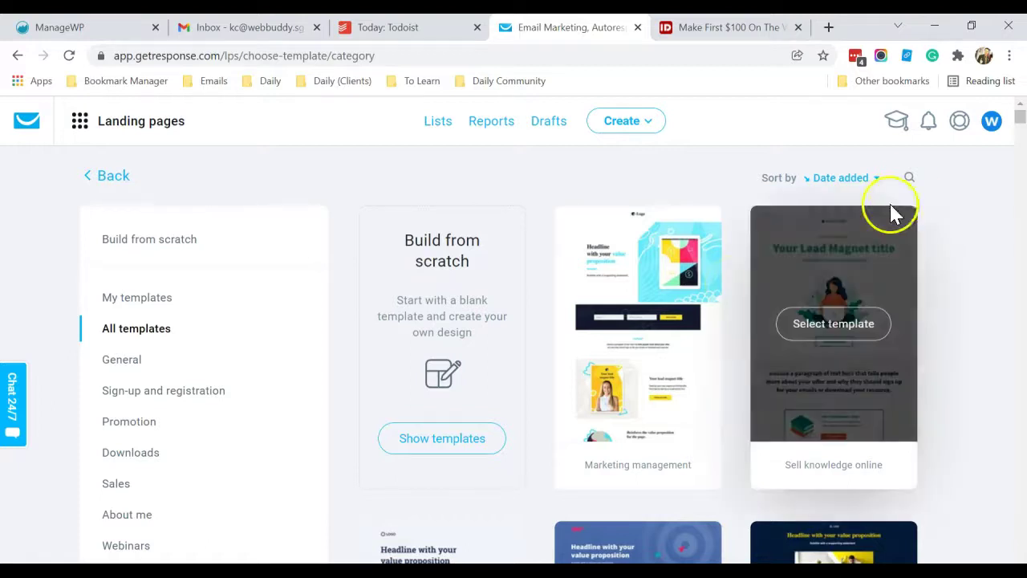
Step: Search templates for 'business' and select the Business Whitepaper template
left_click(910, 181)
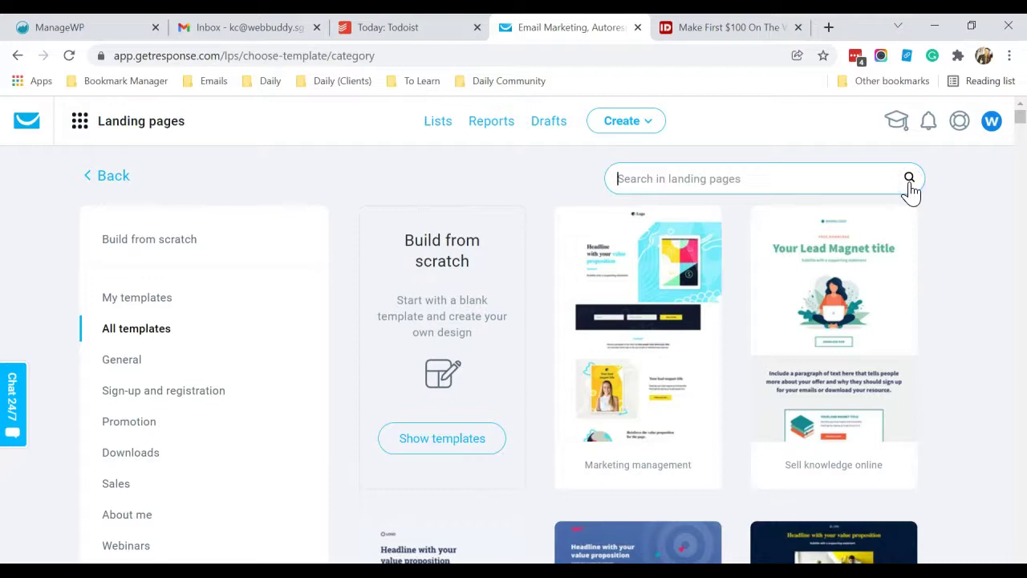
type("business")
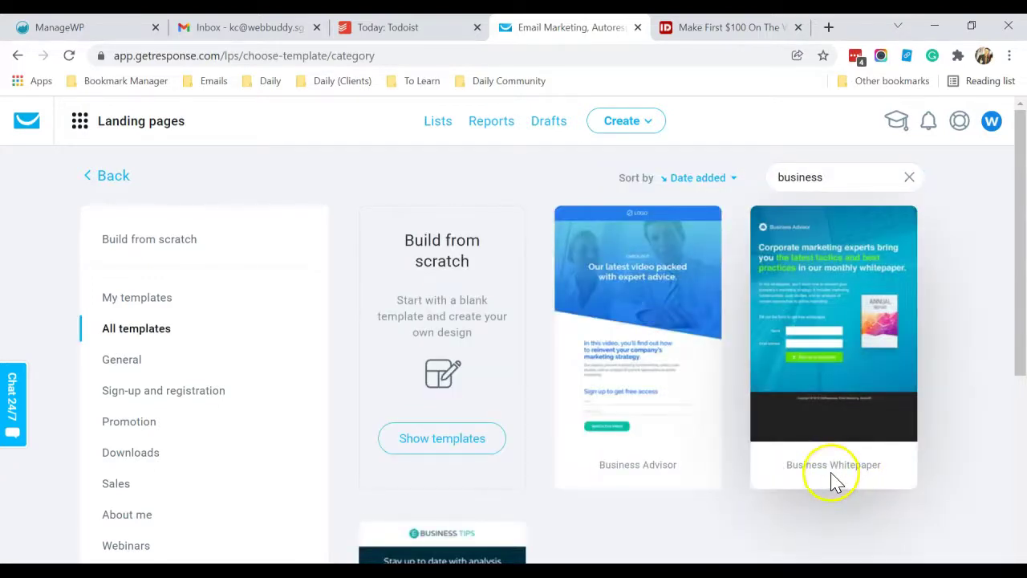
mouse_move(843, 377)
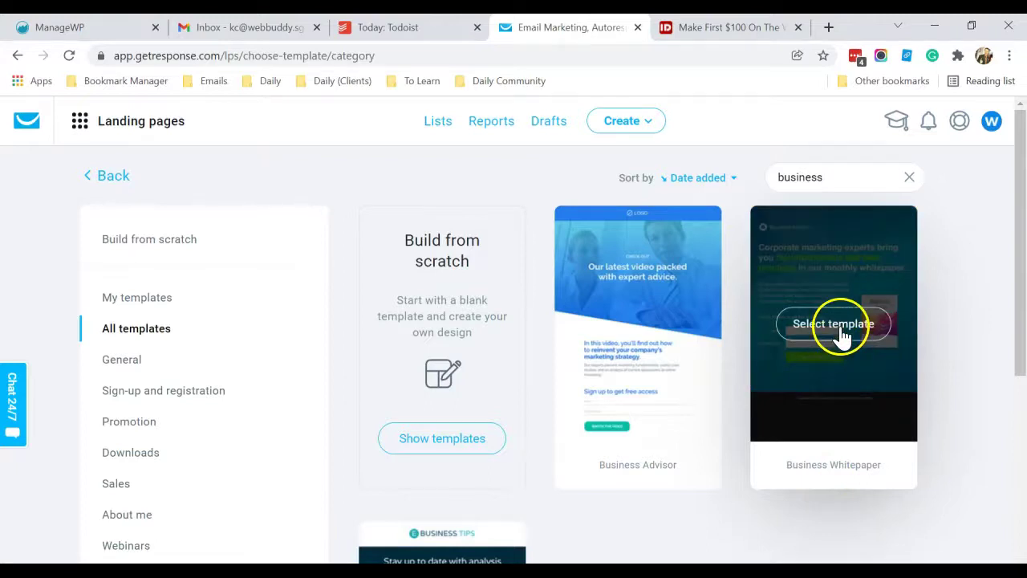
left_click(835, 324)
left_click(499, 228)
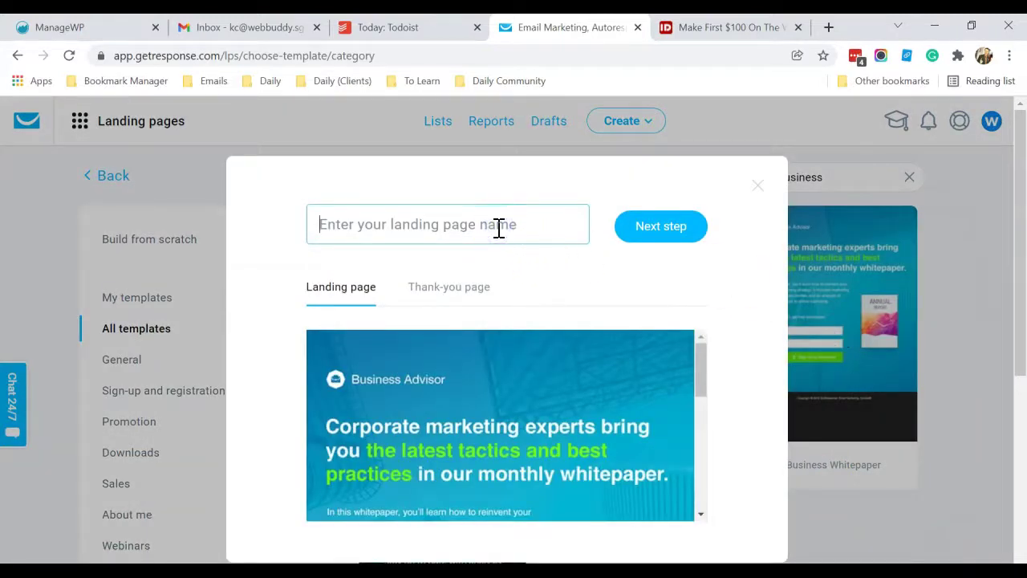
Step: Name the page 'Default squeeze page', correcting the 'Defaut' typo, and continue to the editor
type("Defaut squeeze page")
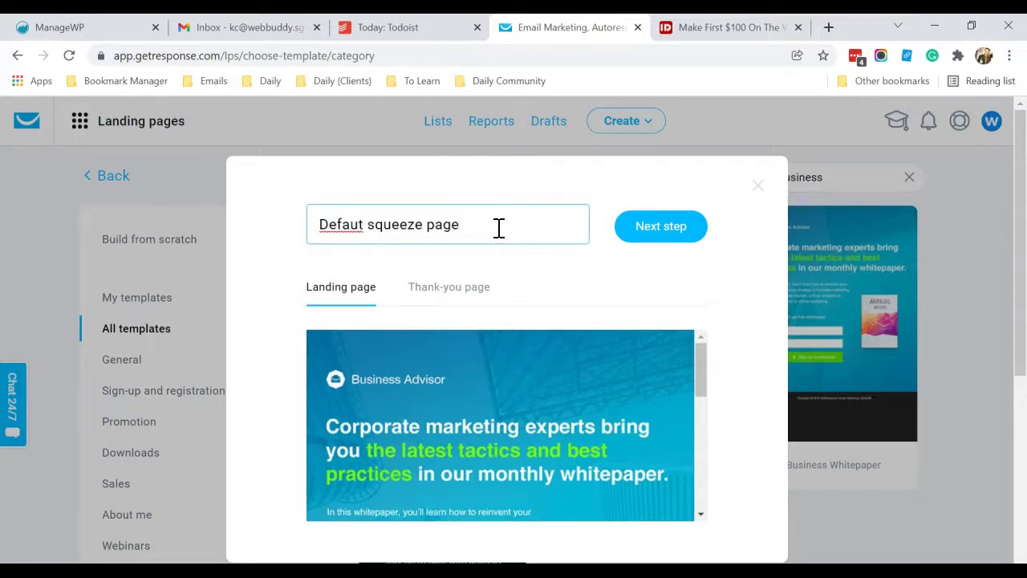
right_click(331, 228)
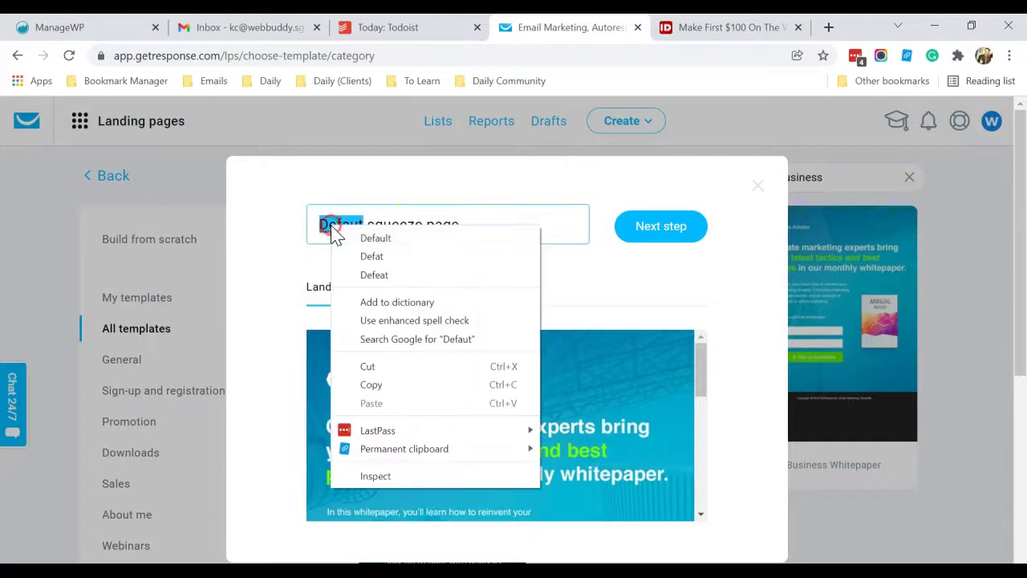
left_click(375, 239)
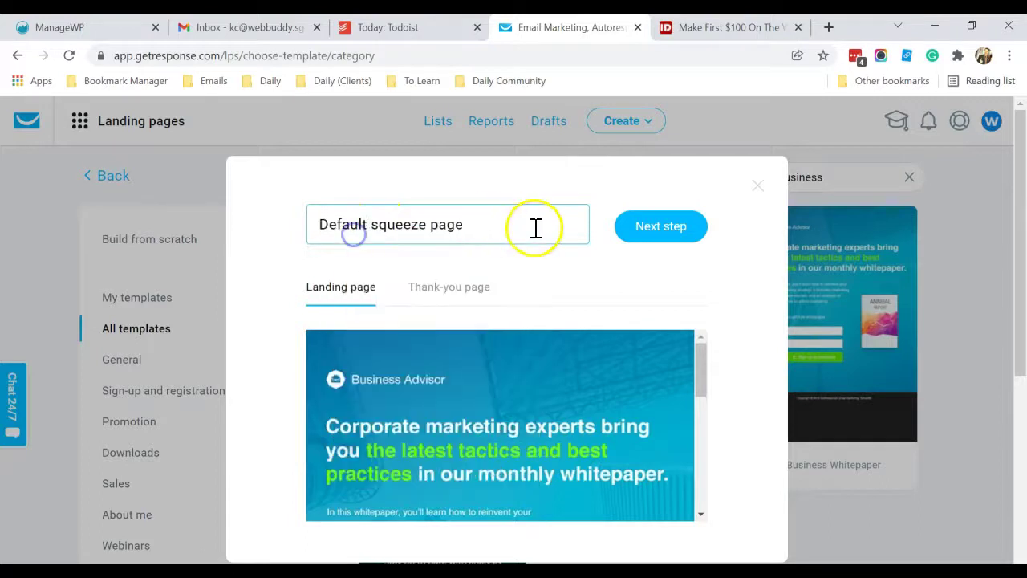
left_click(641, 233)
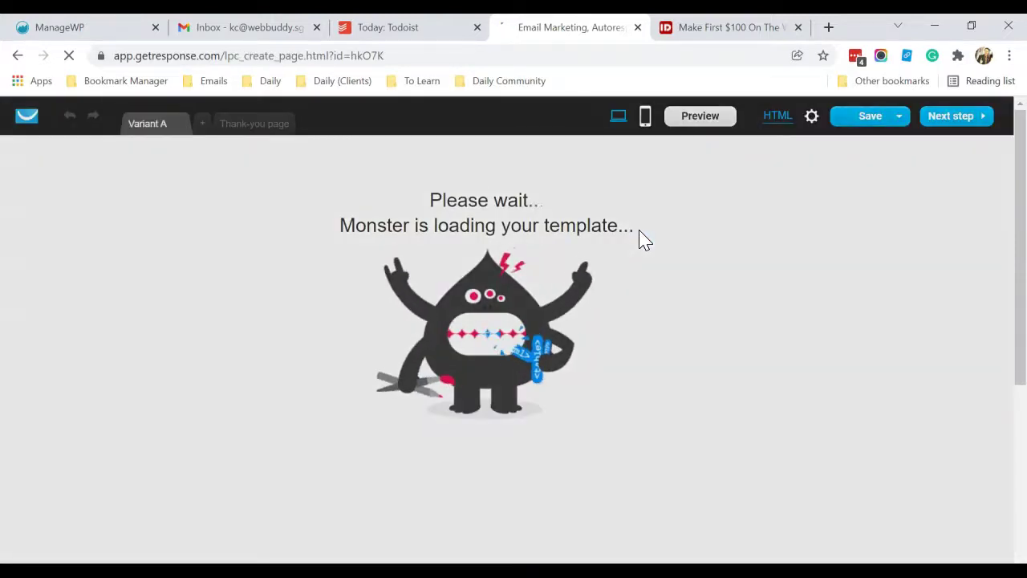
Step: Review the loaded template's headline, Annual Report image and name/email signup form
left_click(650, 265)
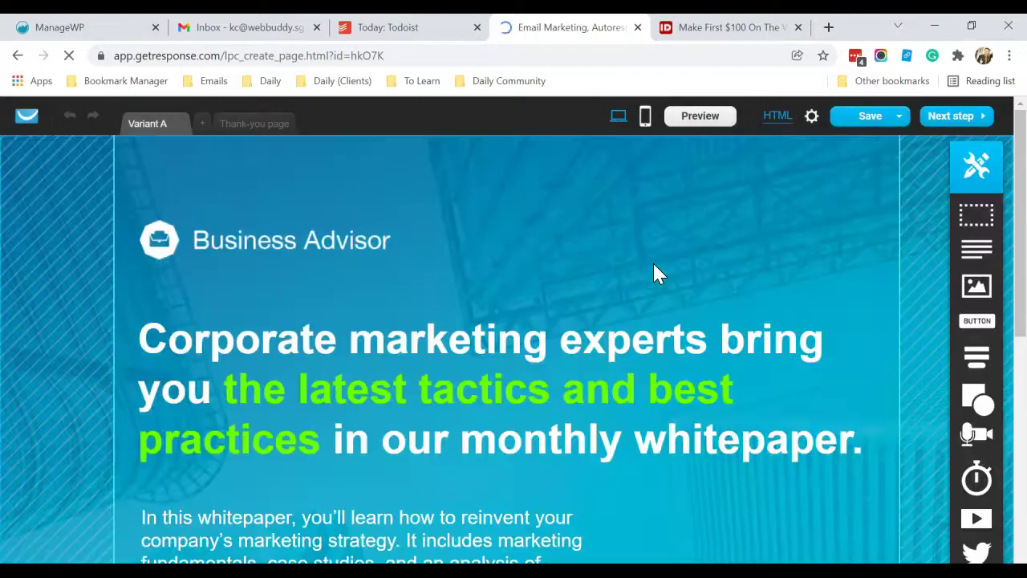
scroll(610, 289, "down", 5)
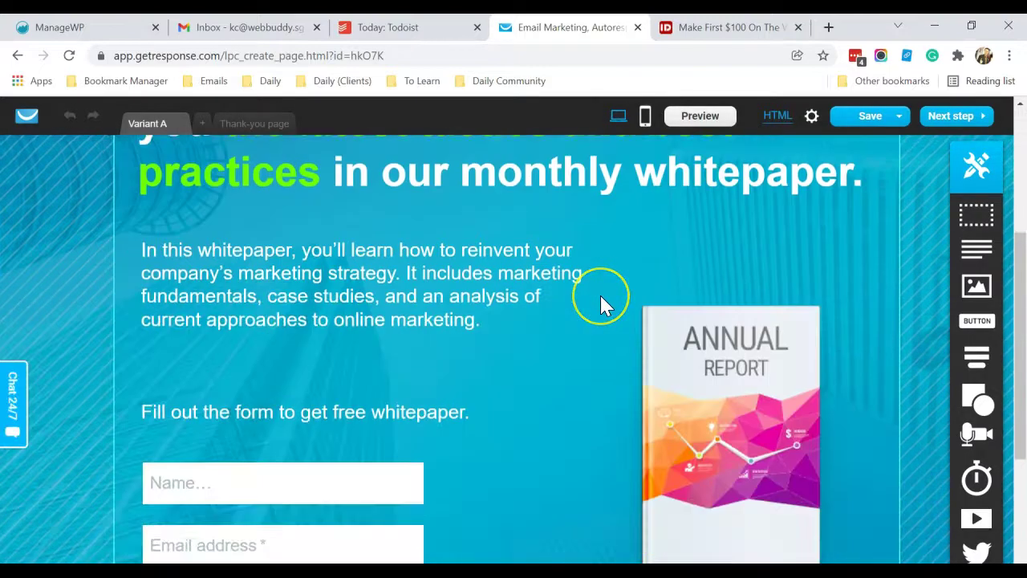
scroll(602, 301, "down", 2)
scroll(602, 301, "up", 6)
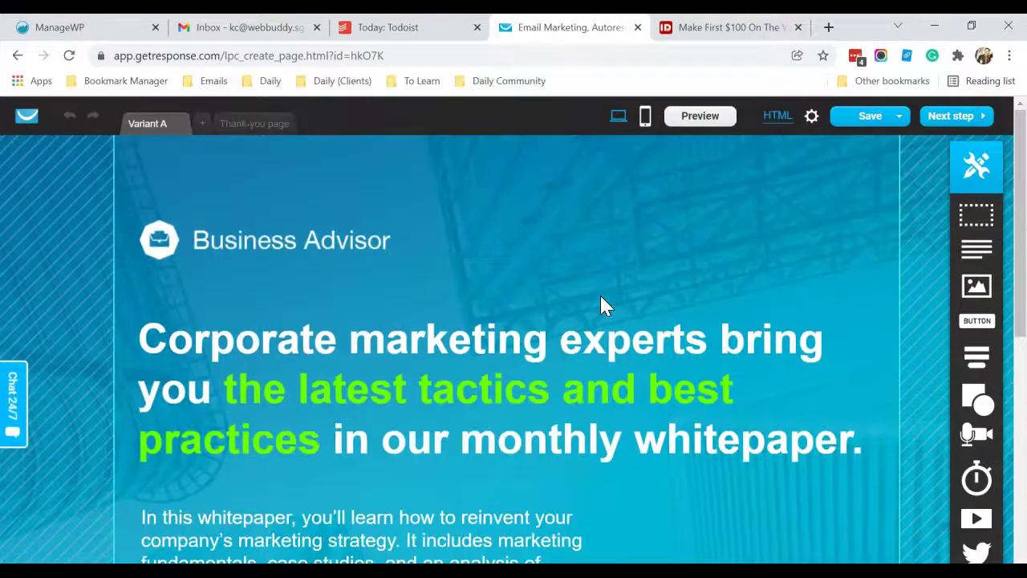
scroll(602, 301, "down", 3)
scroll(601, 298, "down", 2)
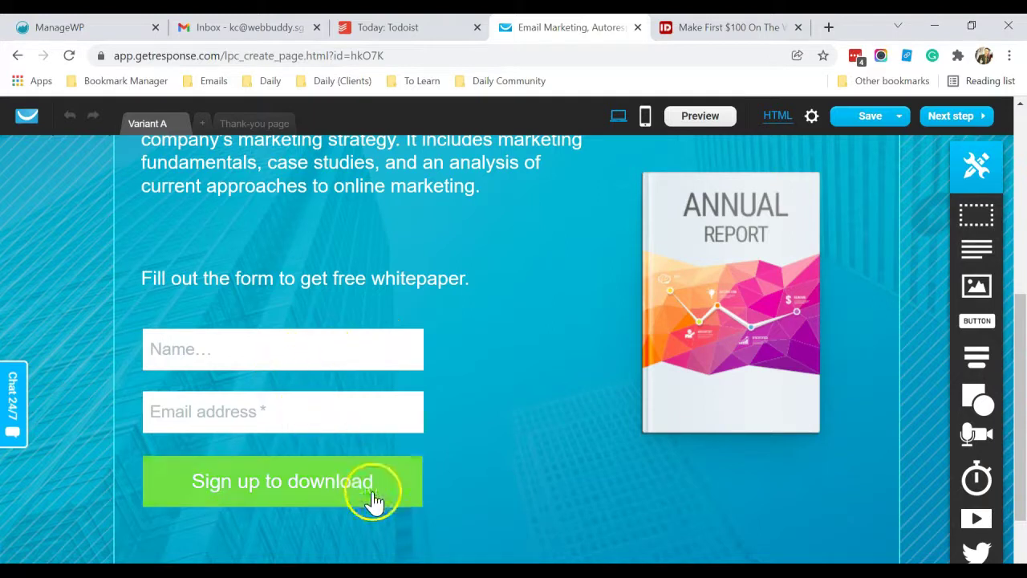
left_click(685, 35)
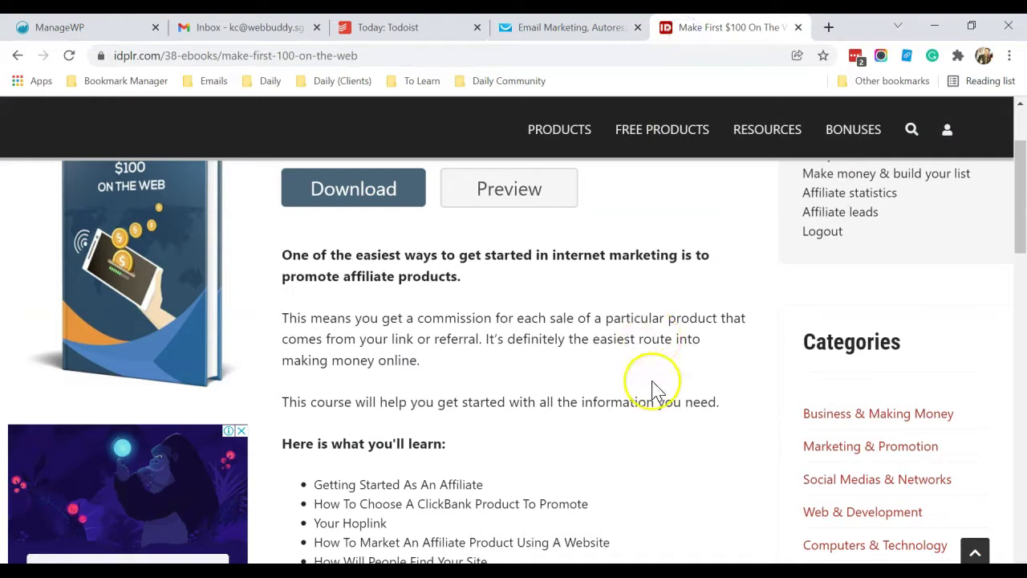
scroll(654, 389, "up", 2)
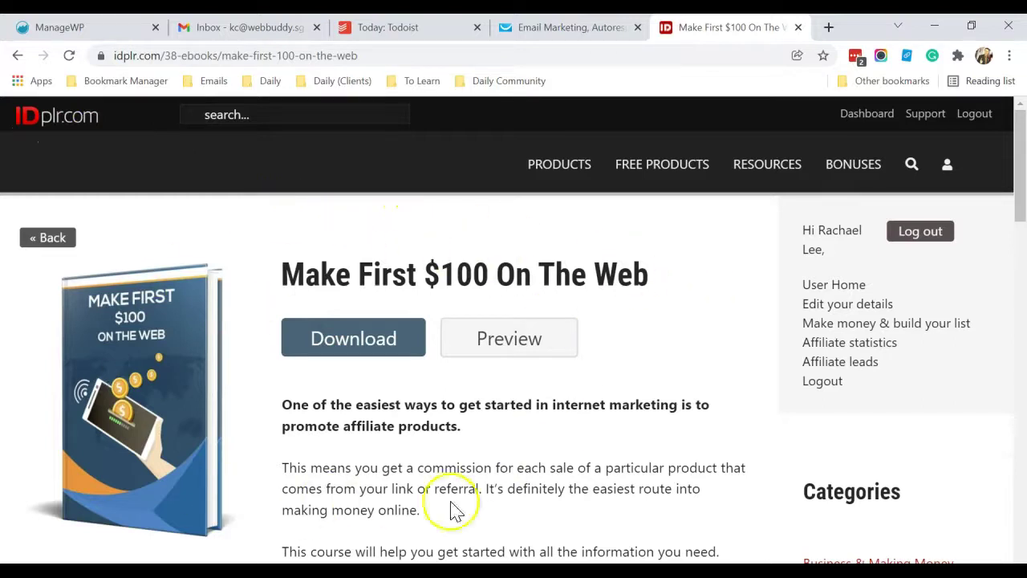
scroll(546, 379, "down", 3)
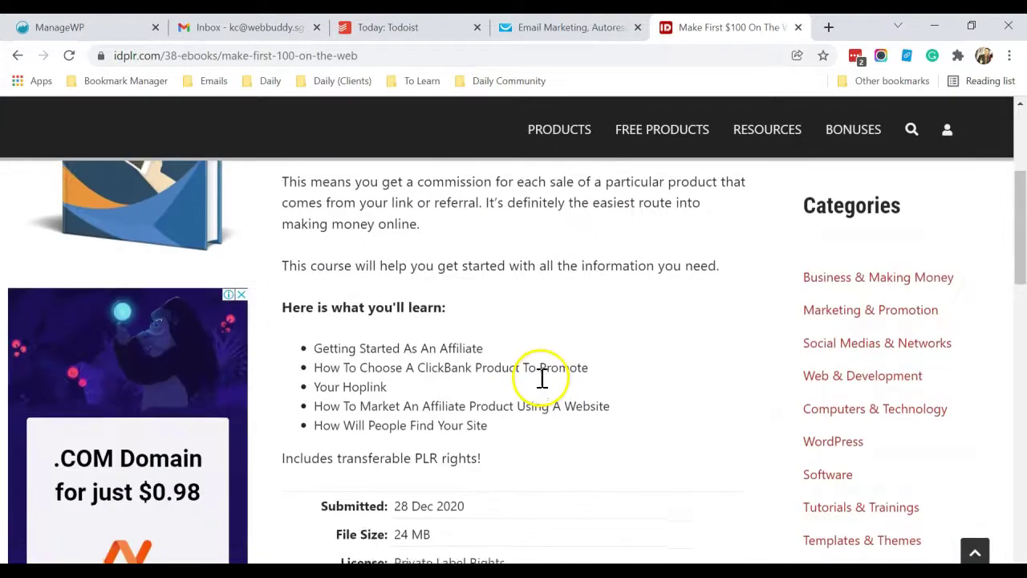
scroll(546, 388, "down", 3)
scroll(550, 379, "down", 2)
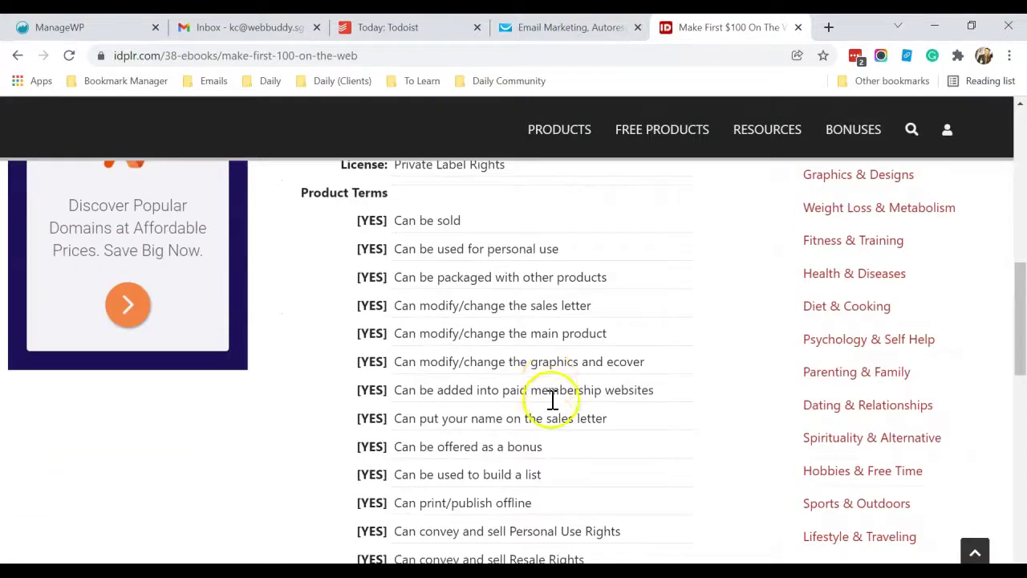
left_click_drag(580, 476, 353, 482)
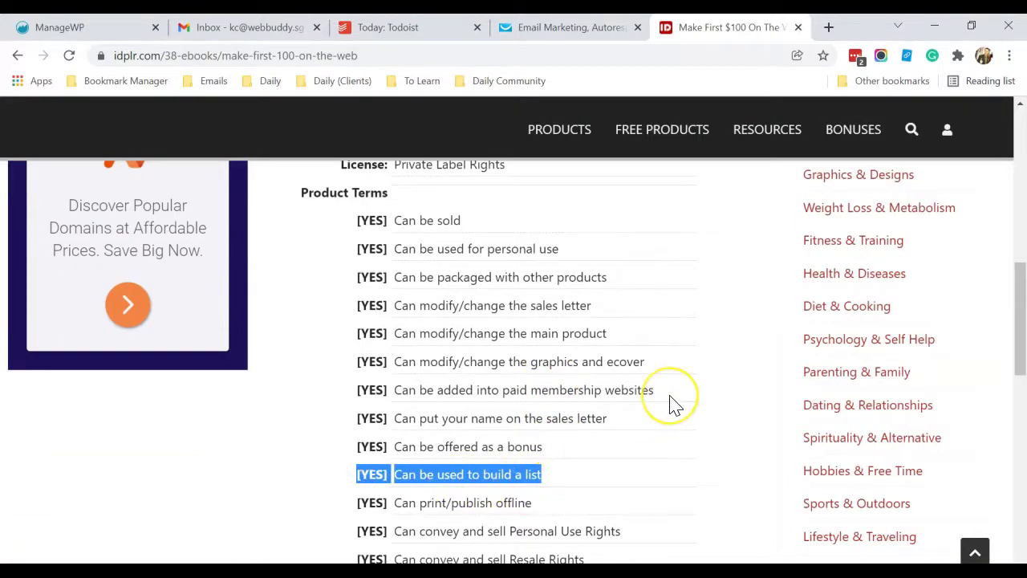
scroll(672, 403, "up", 10)
mouse_move(657, 169)
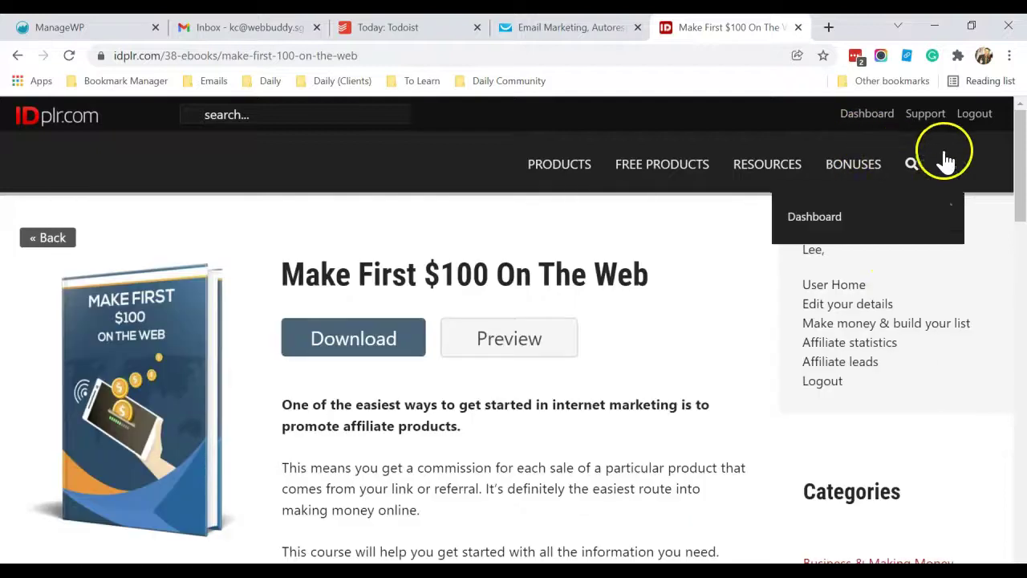
scroll(624, 420, "down", 2)
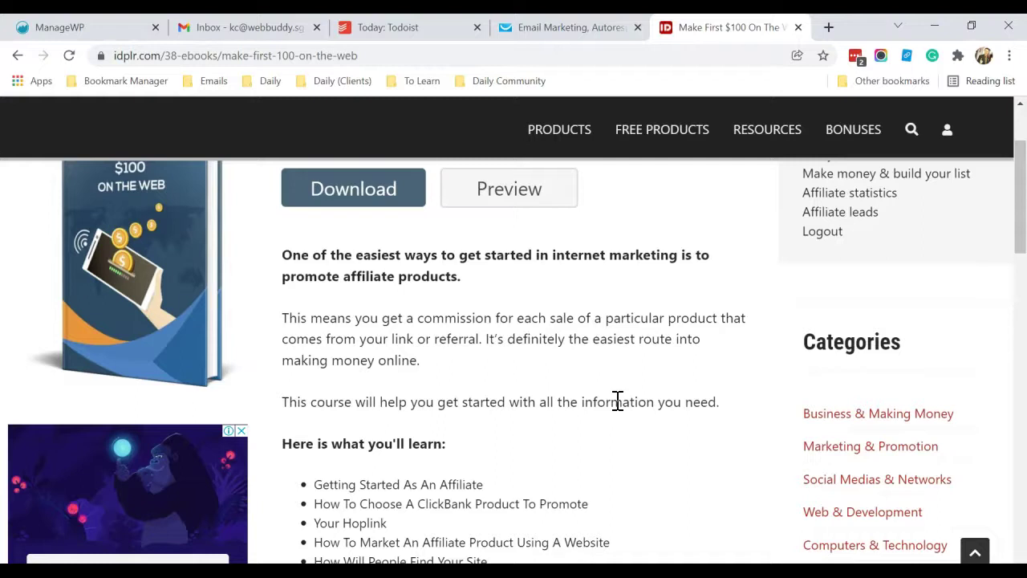
Step: Replace the Annual Report image with the uploaded make-first-100-removebg.png ebook cover
left_click(564, 31)
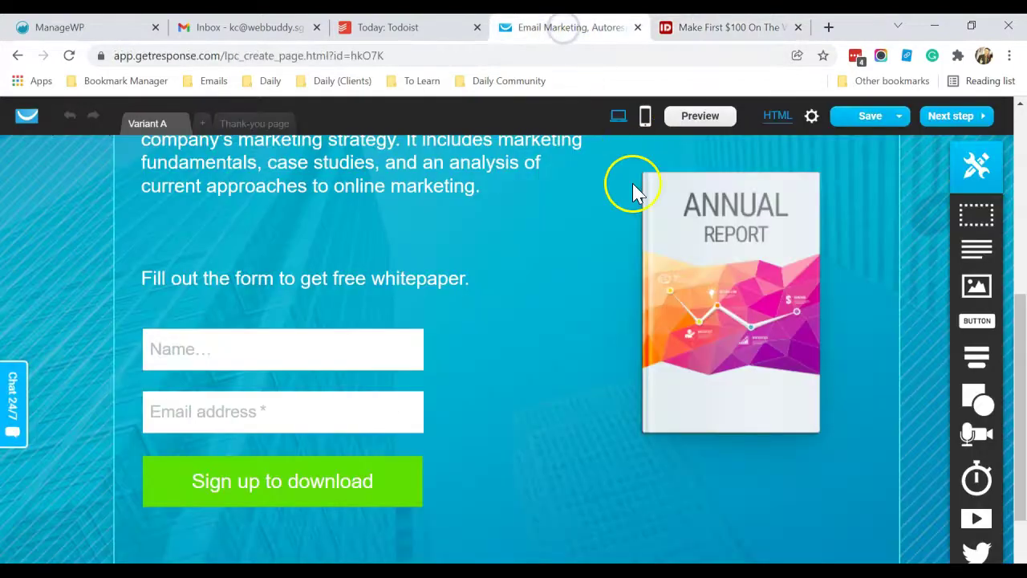
left_click(726, 345)
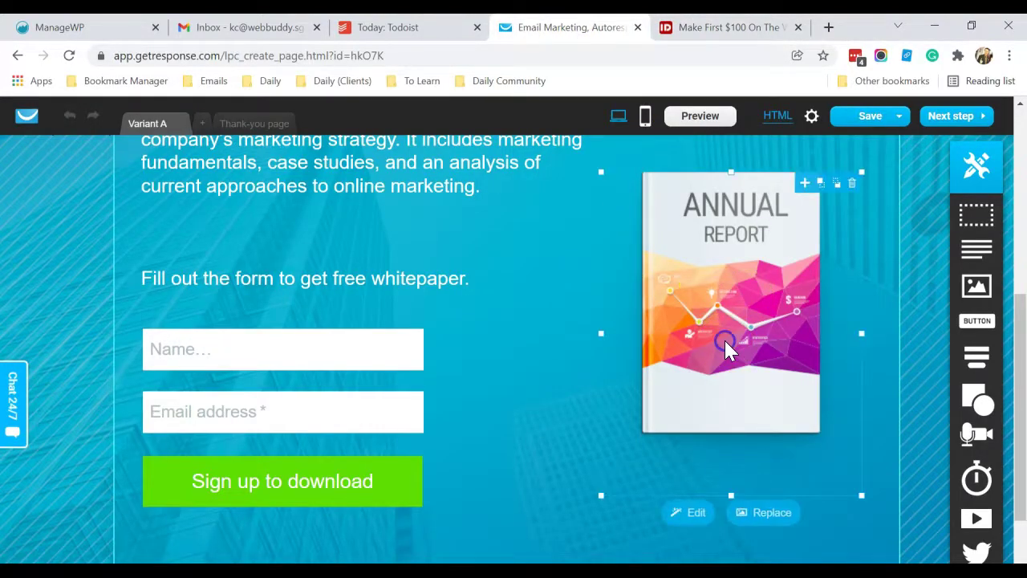
left_click(769, 513)
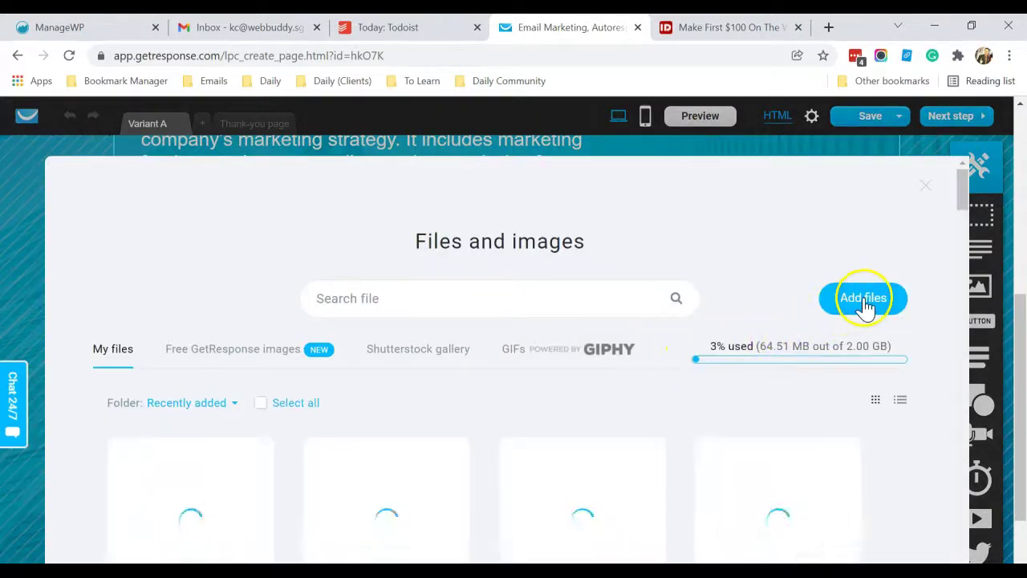
left_click(865, 302)
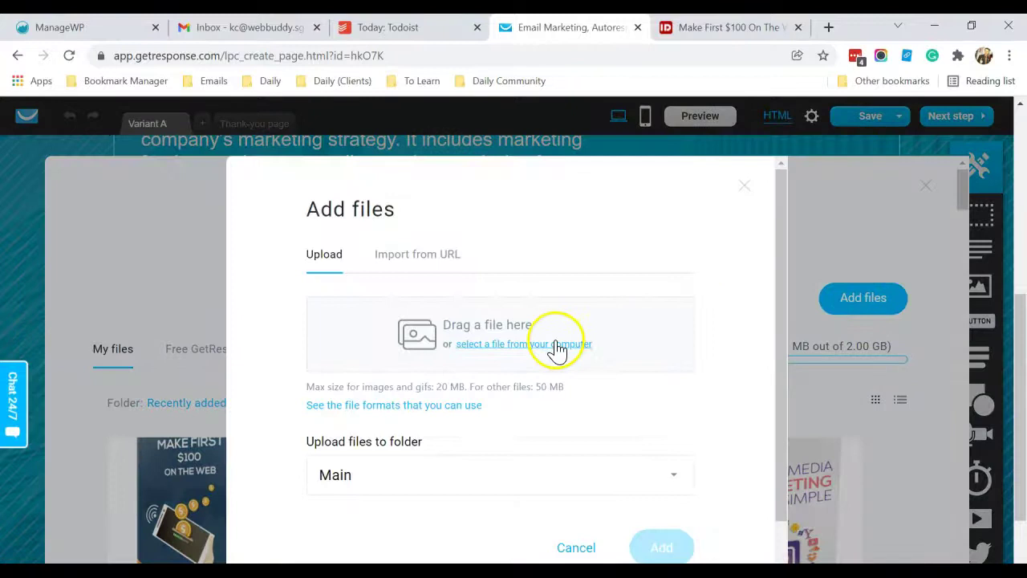
left_click(529, 350)
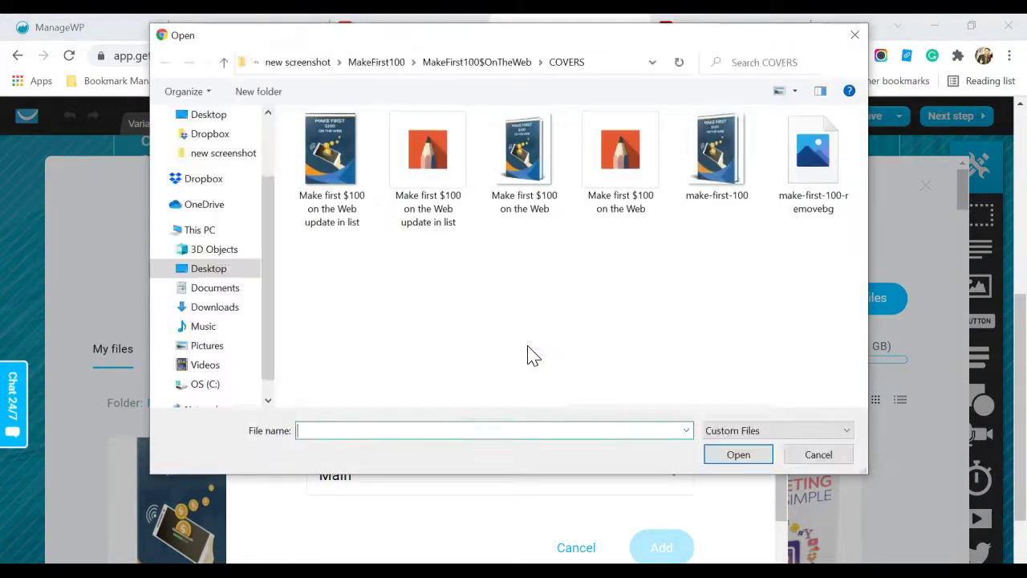
left_click(814, 178)
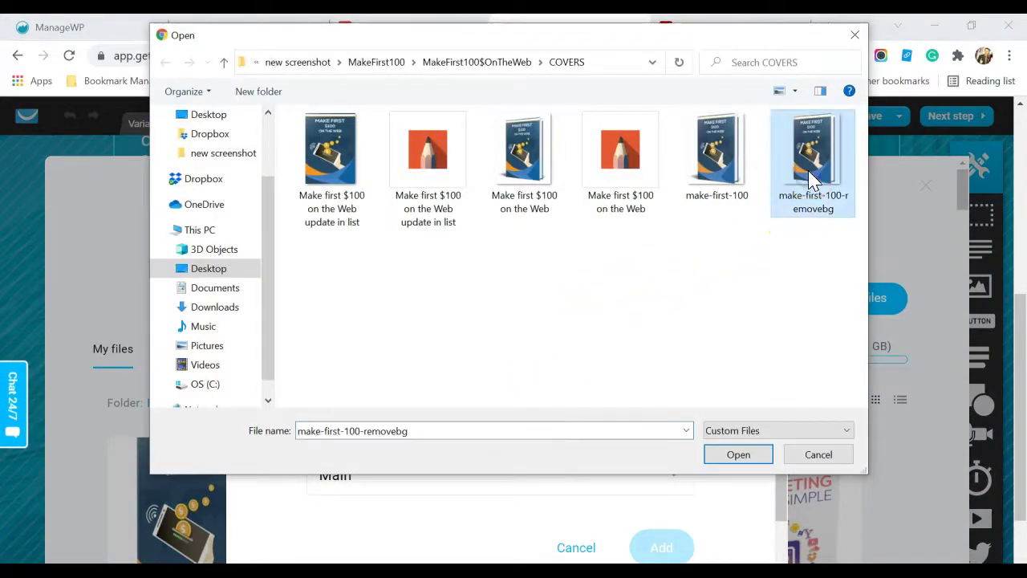
left_click(735, 458)
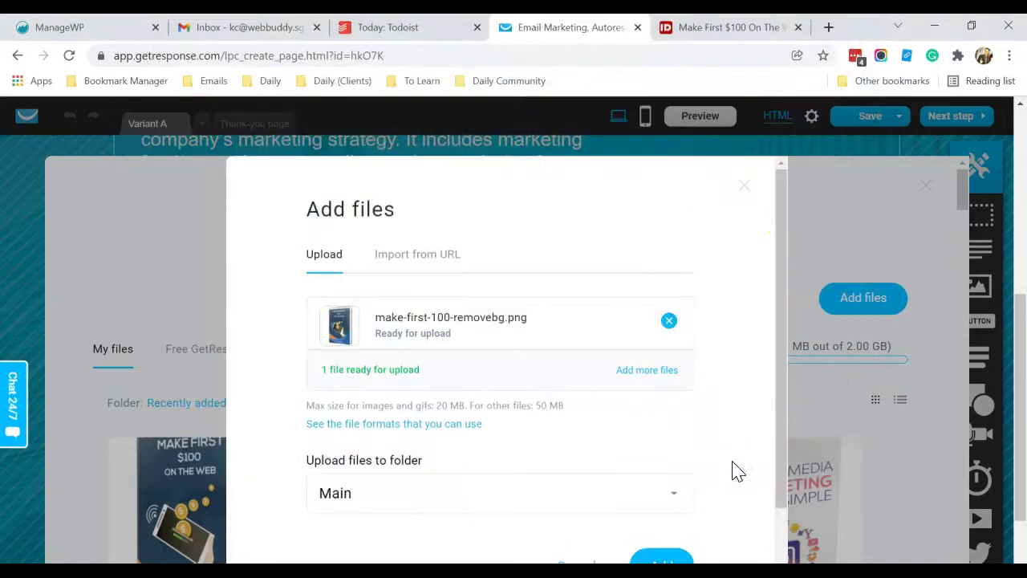
left_click(658, 559)
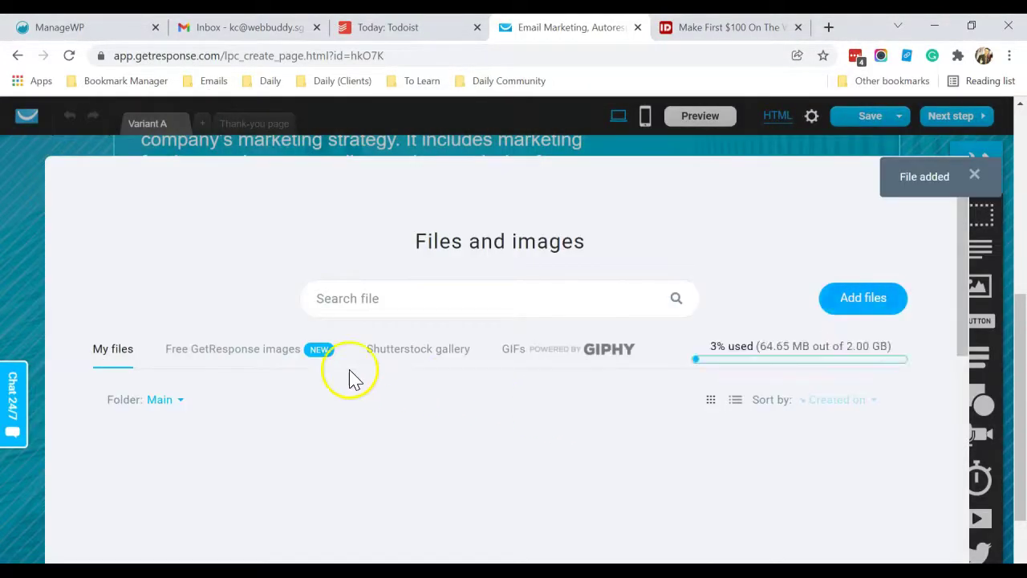
scroll(197, 333, "down", 3)
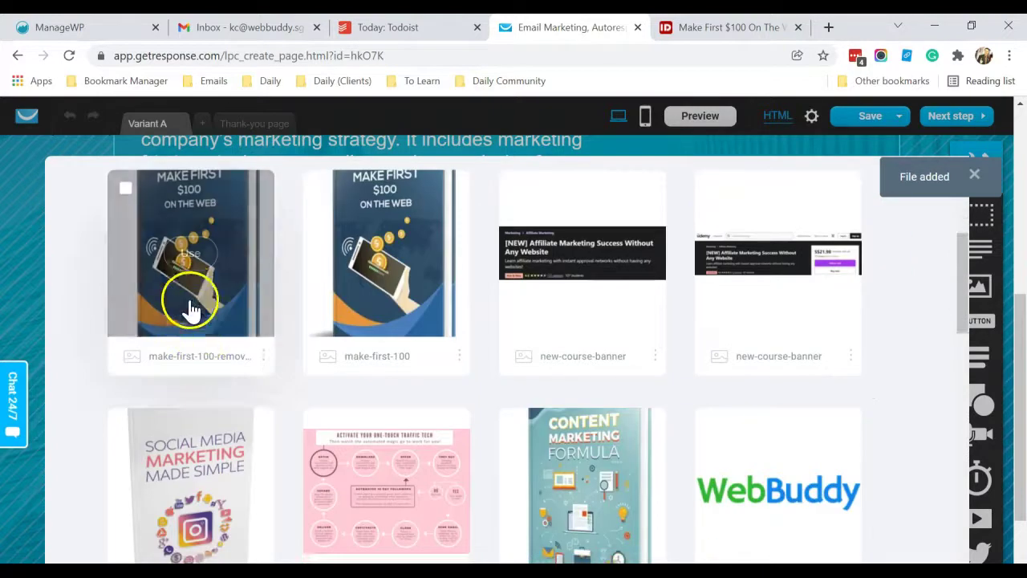
left_click(185, 261)
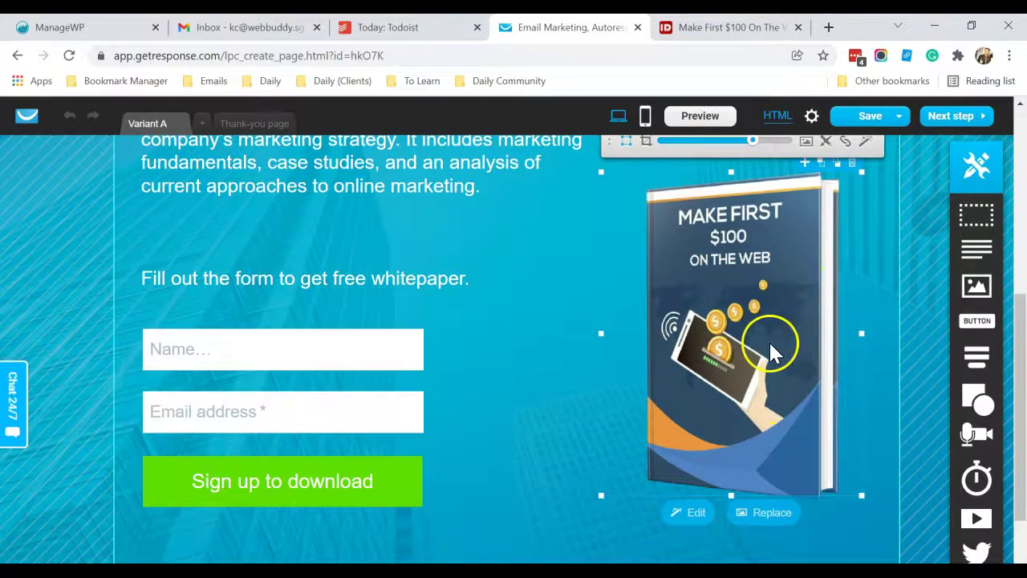
Step: Delete the Business Advisor logo from the top of the page
scroll(769, 345, "up", 2)
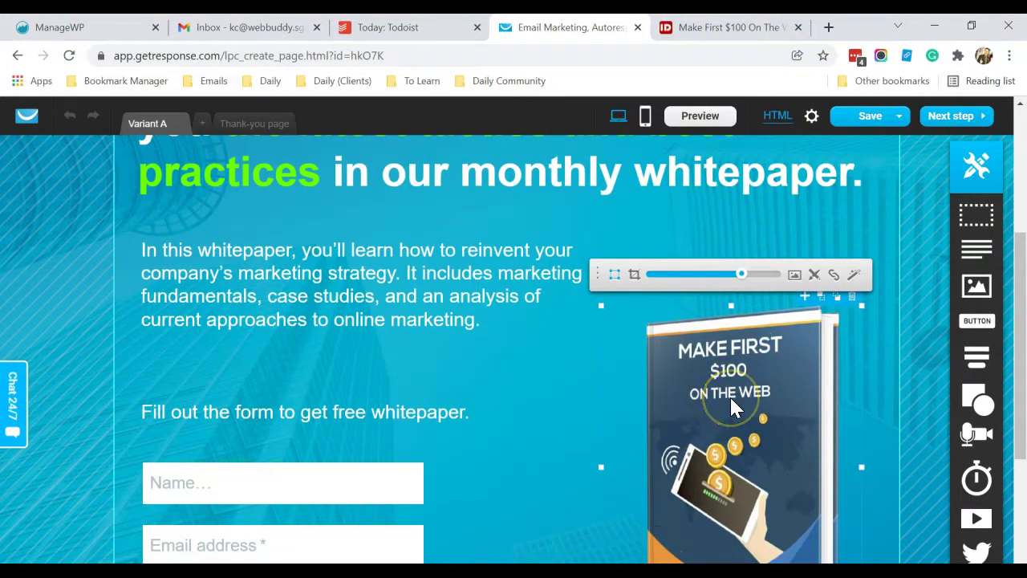
scroll(731, 397, "up", 4)
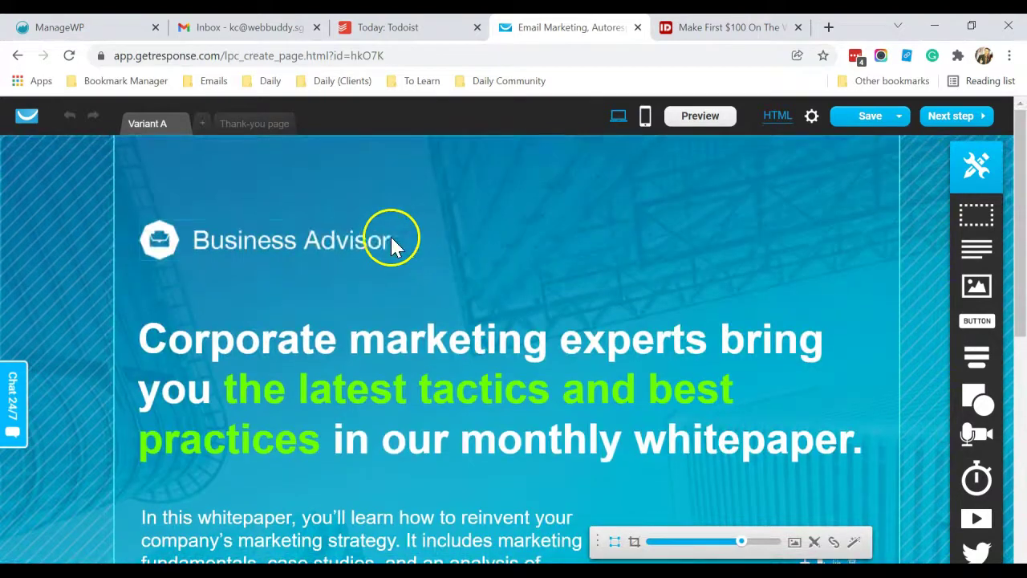
left_click(314, 246)
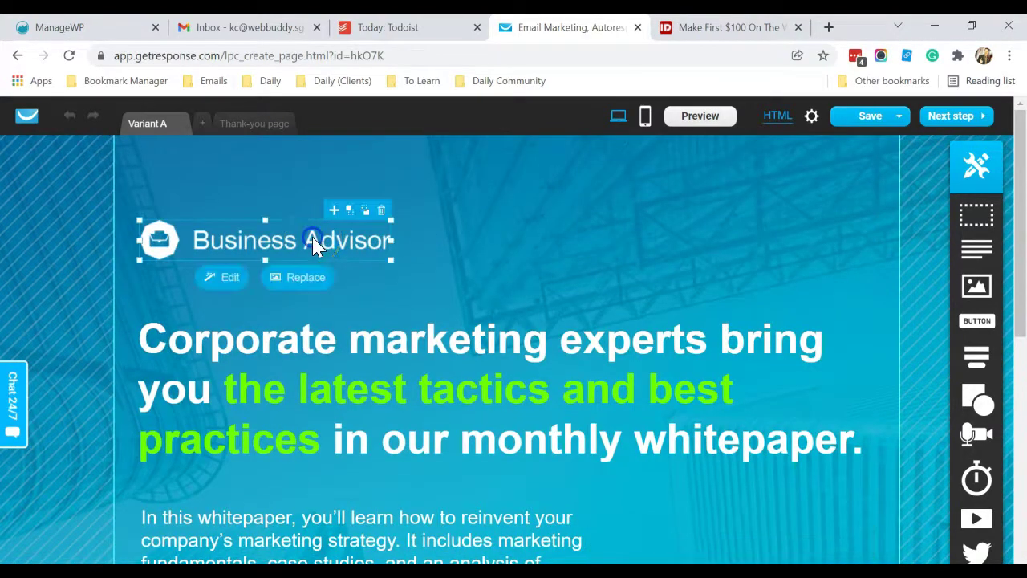
left_click(382, 213)
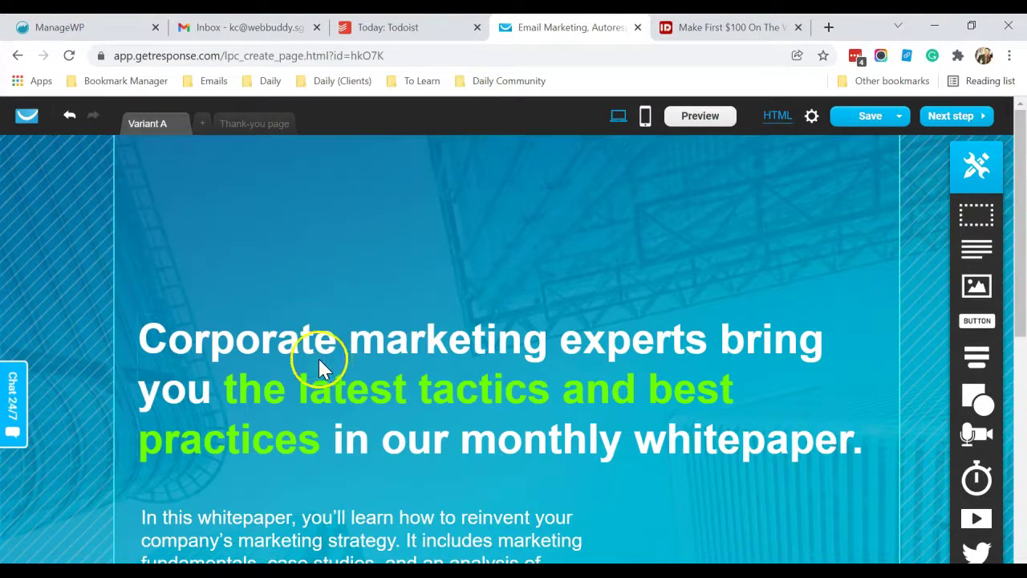
Step: Replace the headline with 'Make Your First $100 On Internet!', fixing the typos
mouse_move(363, 362)
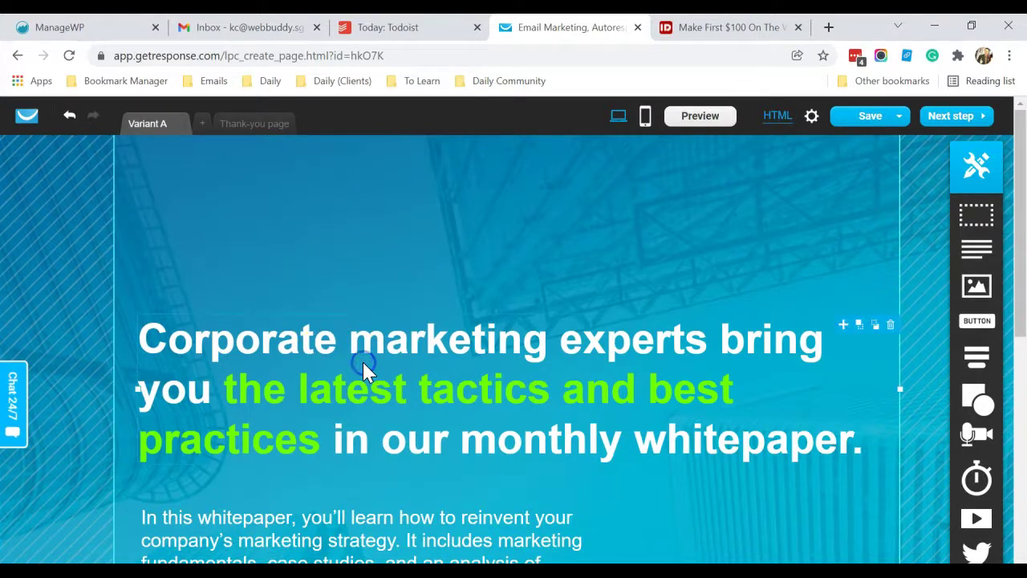
left_click(602, 387)
left_click(610, 391)
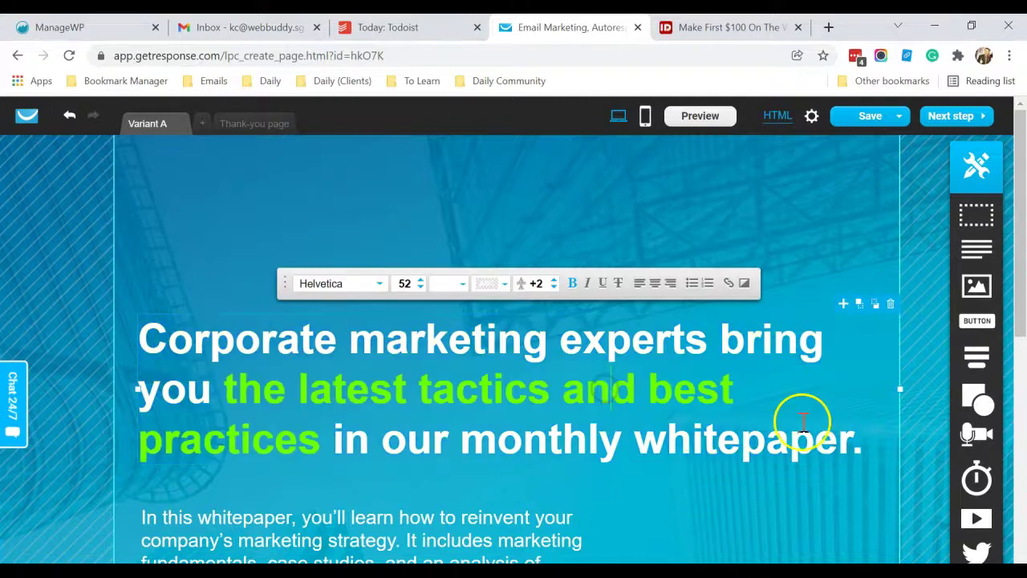
left_click_drag(865, 449, 152, 345)
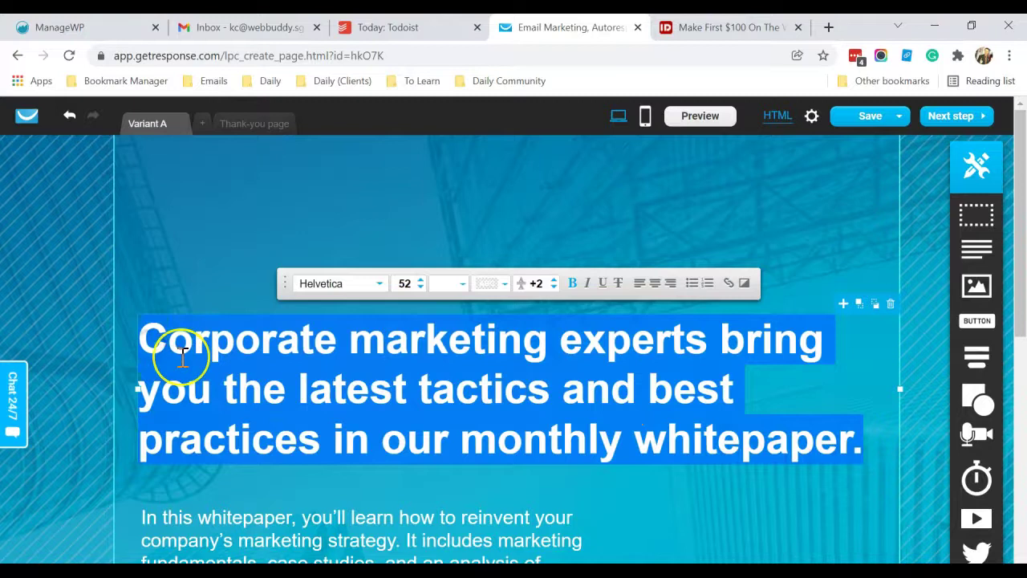
left_click(263, 370)
type("Mke YOur Fi")
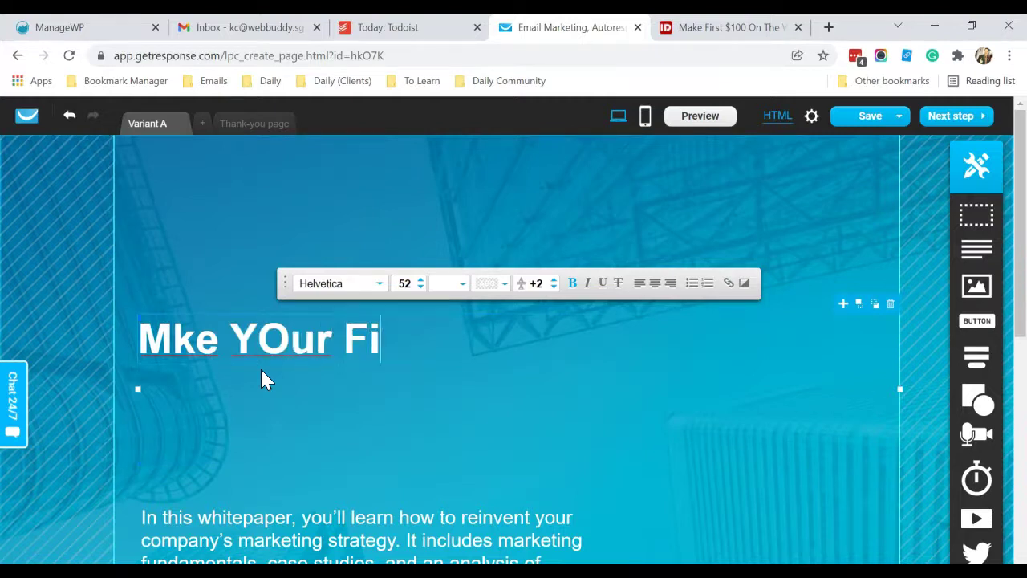
type("rst $100")
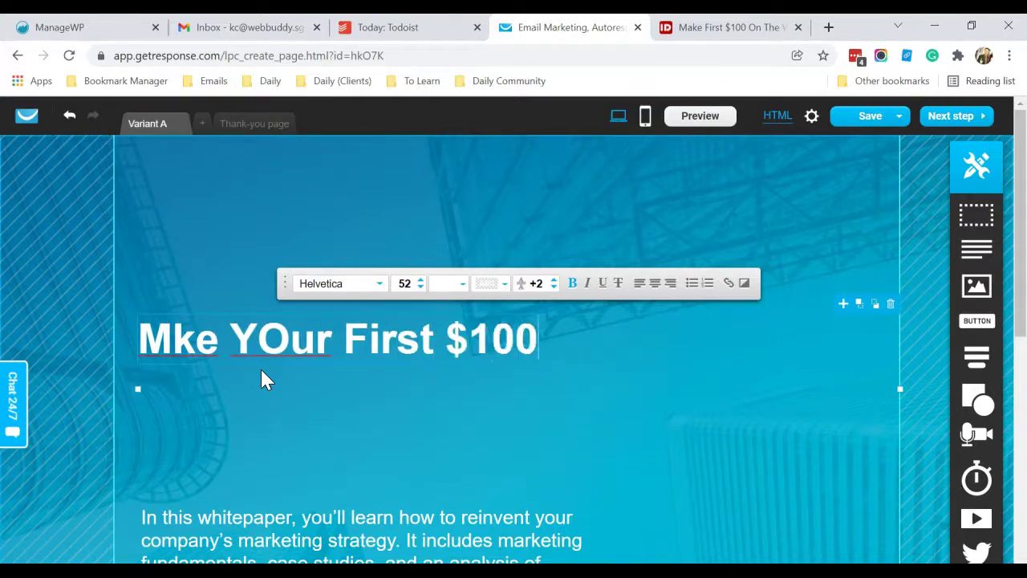
type(" On Internet!")
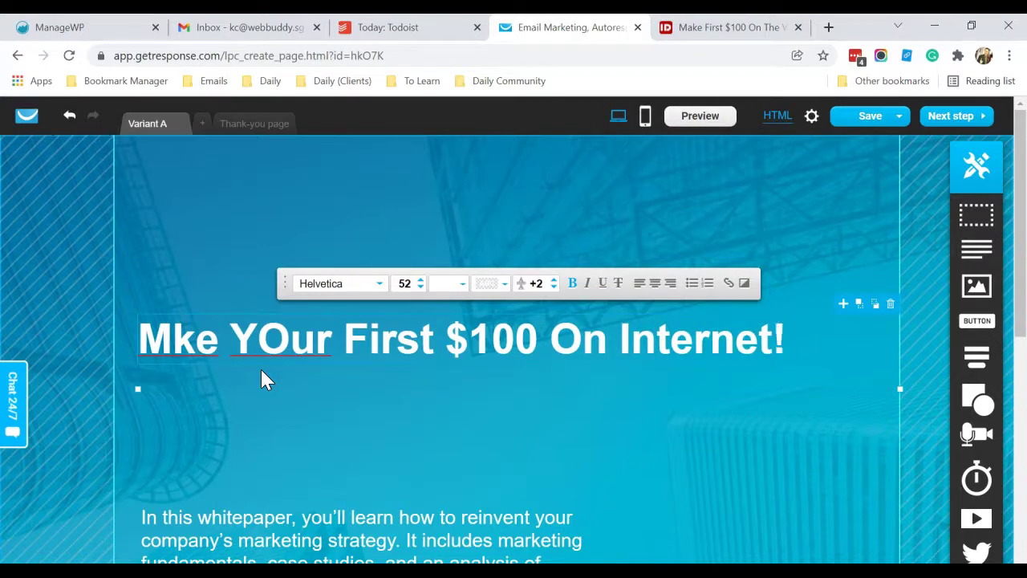
left_click(294, 339)
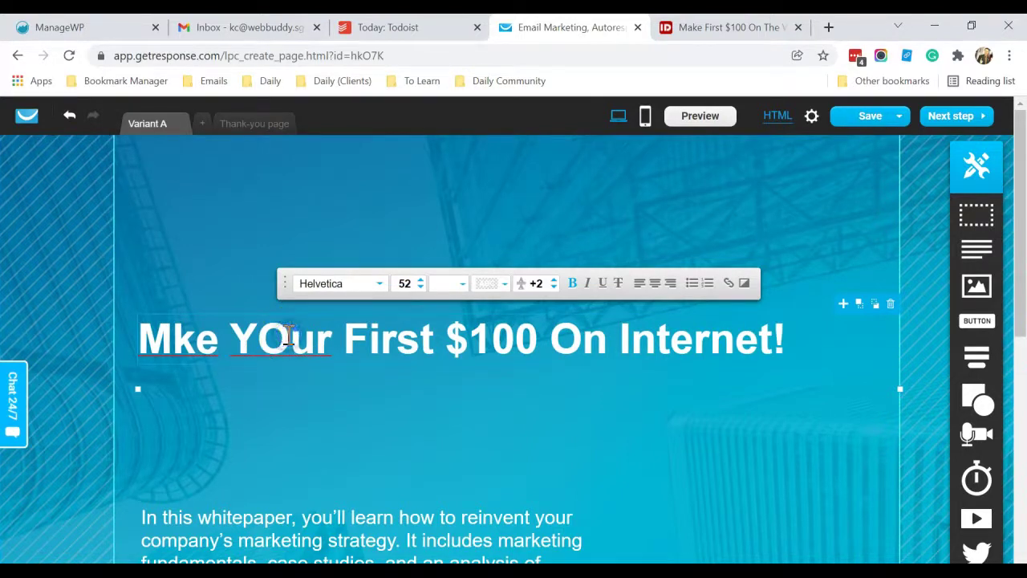
key("BackSpace")
type("o")
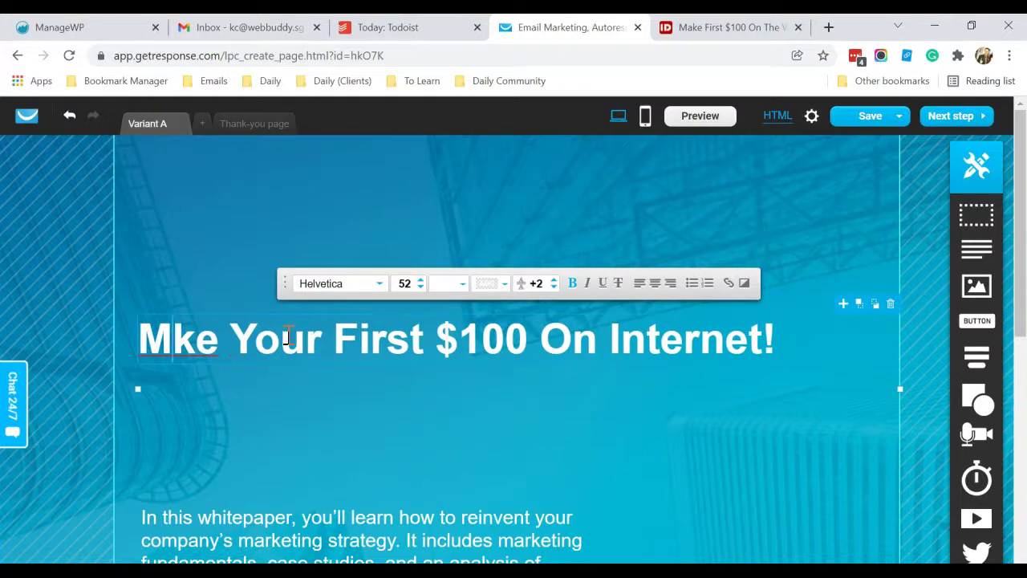
type("a")
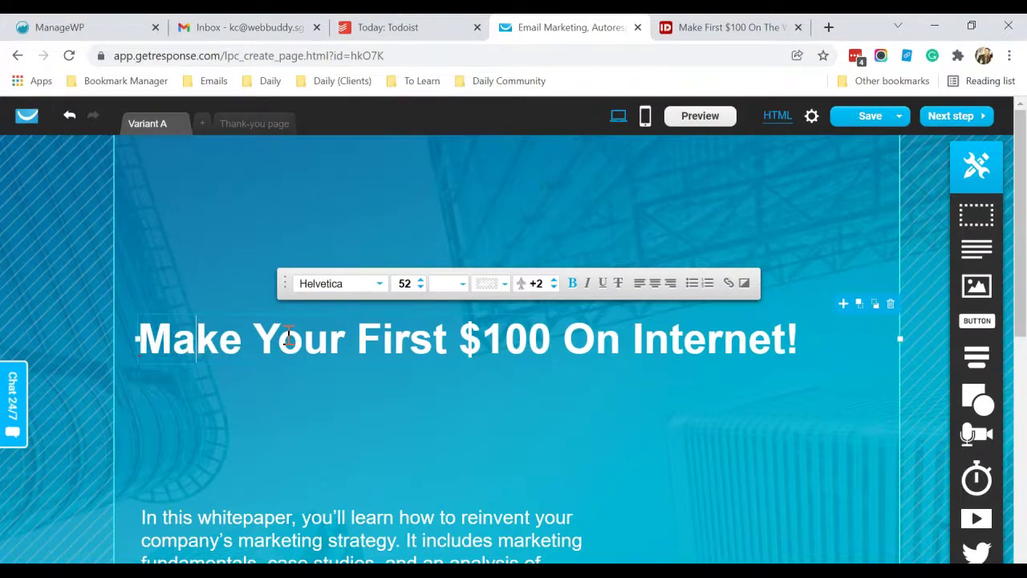
left_click(492, 440)
Step: Move the description paragraph up under the headline and the form heading up beneath it
scroll(490, 437, "down", 3)
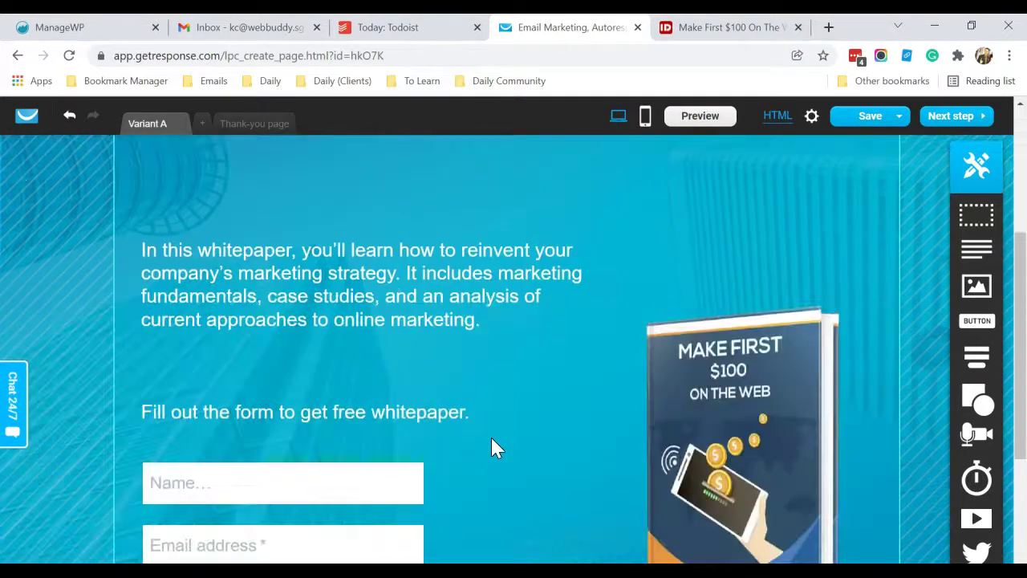
scroll(490, 441, "up", 2)
left_click(408, 404)
left_click(462, 369)
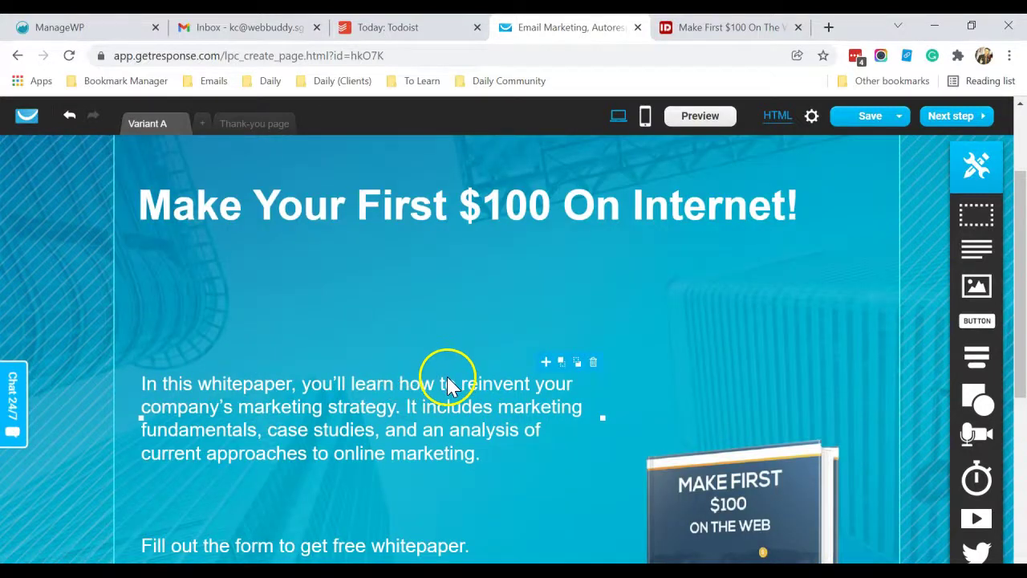
left_click_drag(450, 386, 452, 287)
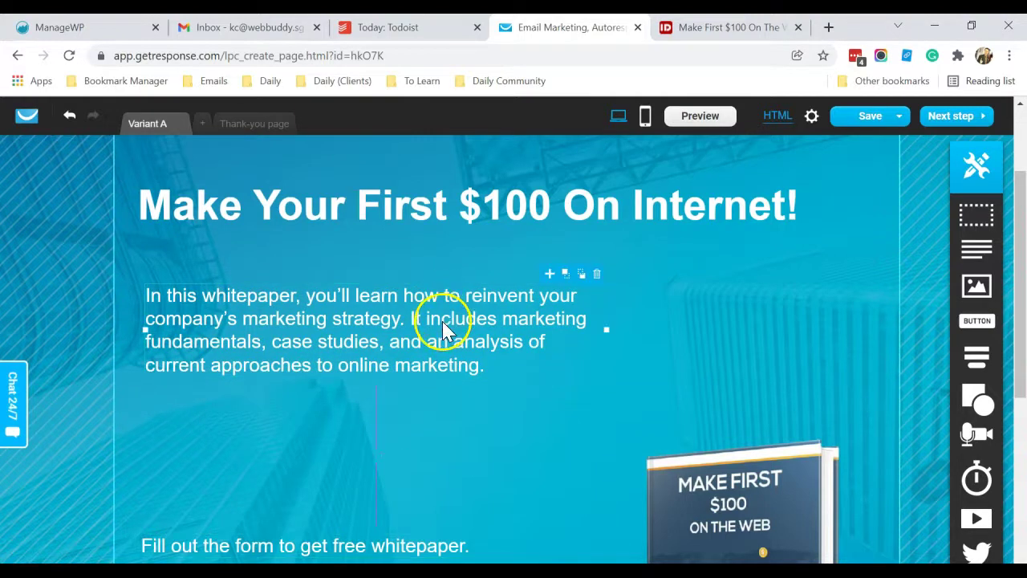
scroll(408, 367, "down", 2)
scroll(408, 366, "up", 2)
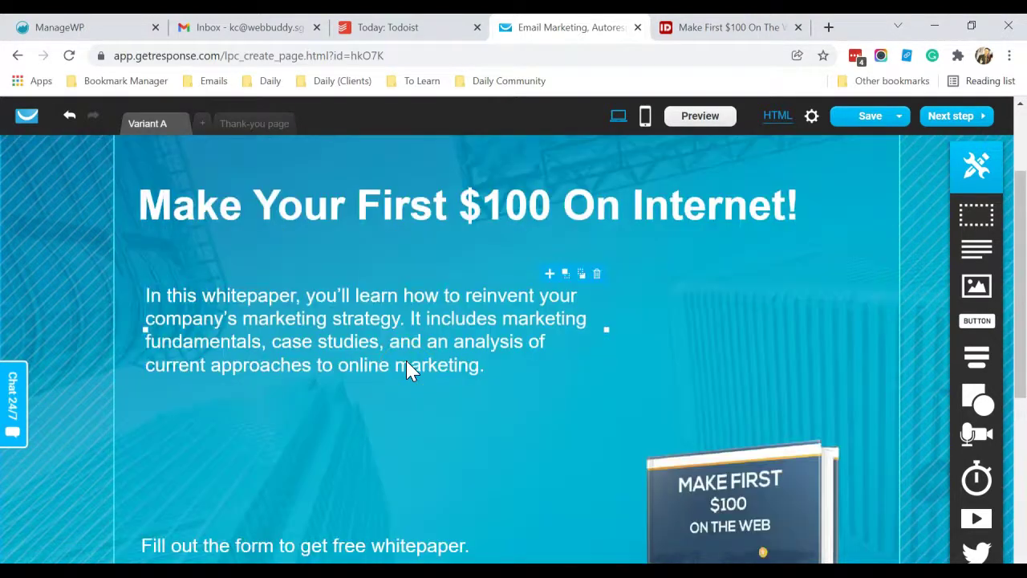
scroll(409, 367, "down", 3)
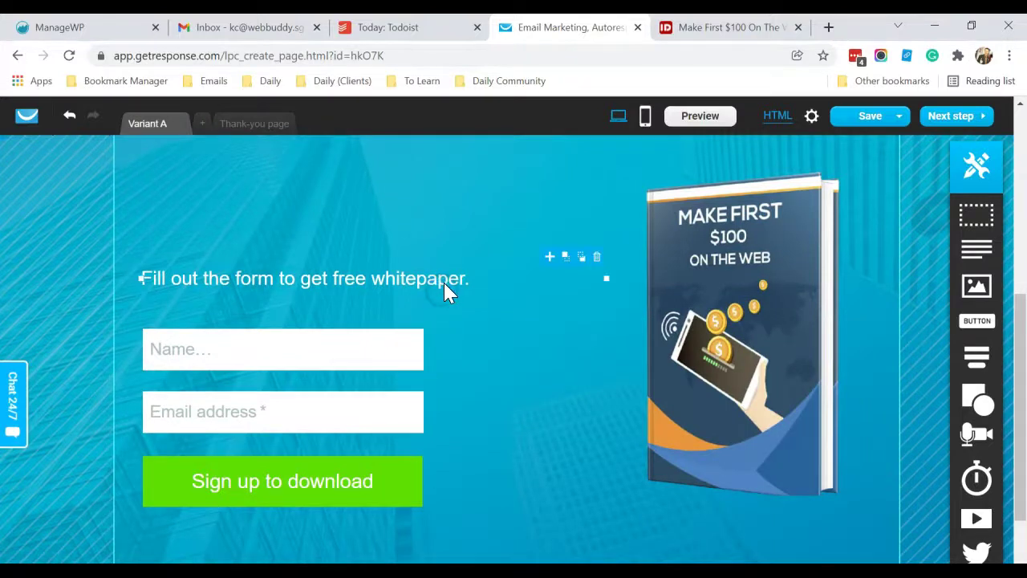
scroll(447, 291, "up", 2)
left_click_drag(479, 408, 482, 323)
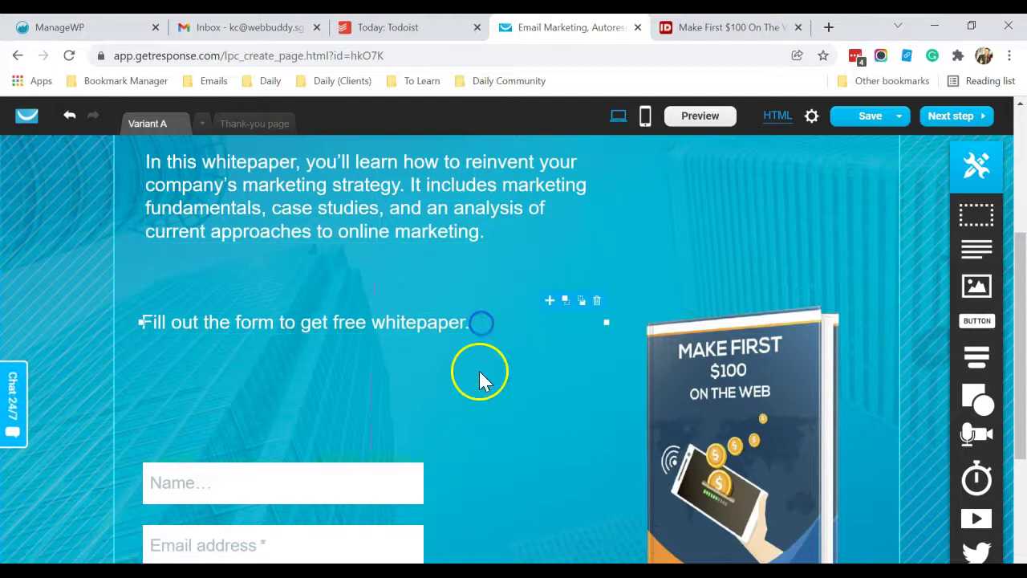
Step: Raise the signup form under its heading and lift the ebook cover beside it
left_click(398, 475)
left_click_drag(462, 486, 471, 387)
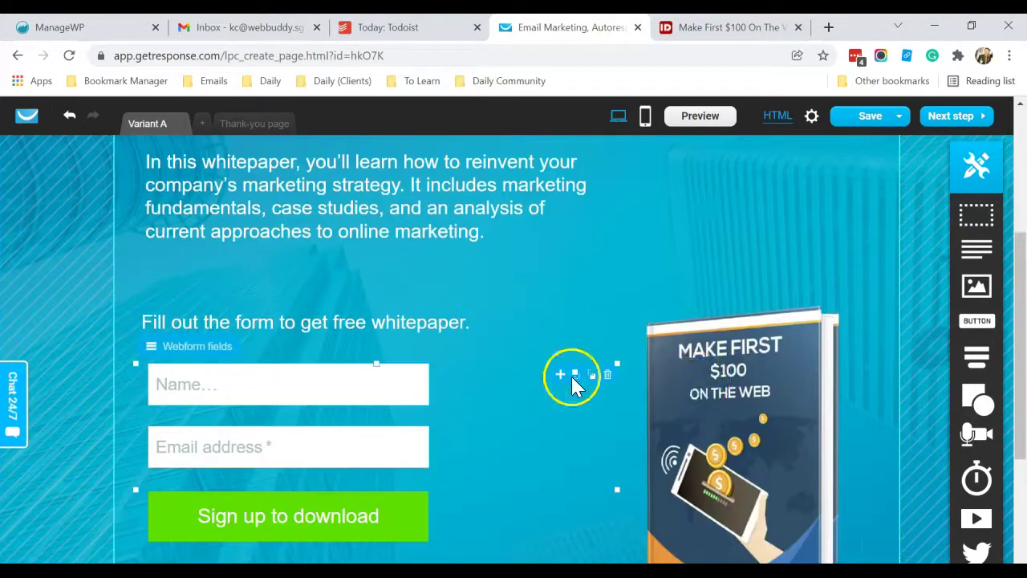
left_click_drag(706, 388, 740, 259)
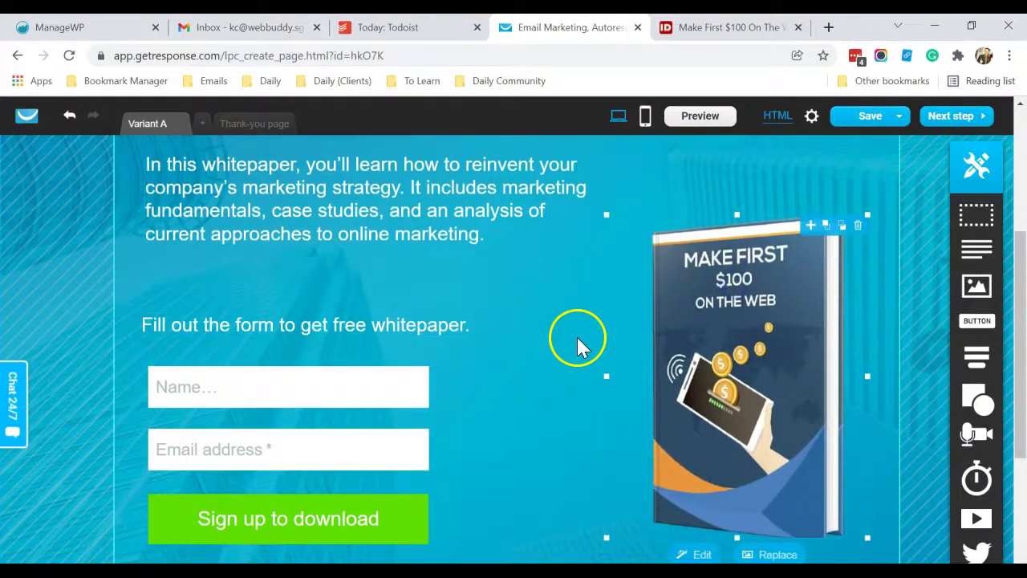
scroll(543, 355, "down", 3)
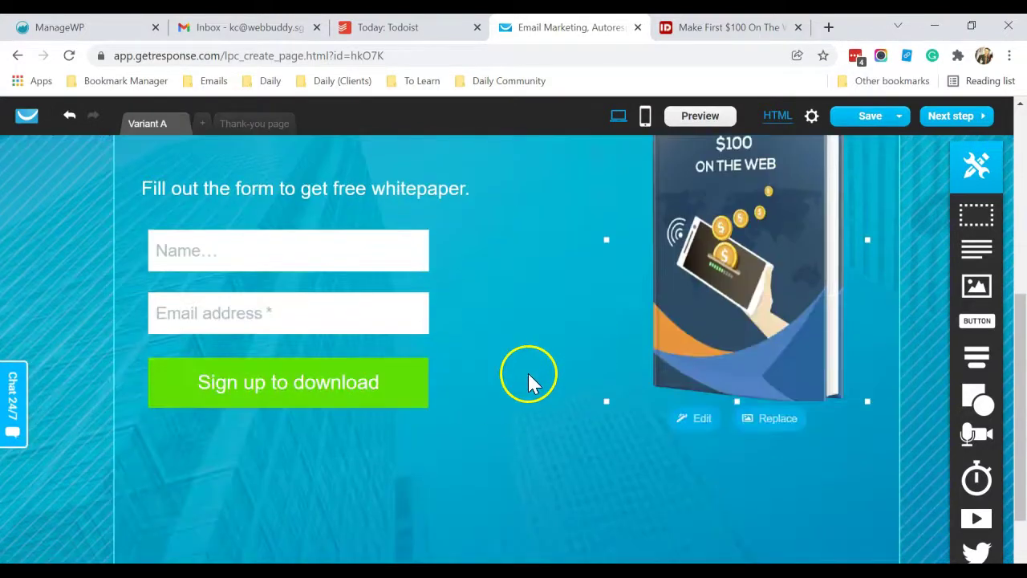
scroll(530, 369, "down", 2)
scroll(537, 345, "up", 3)
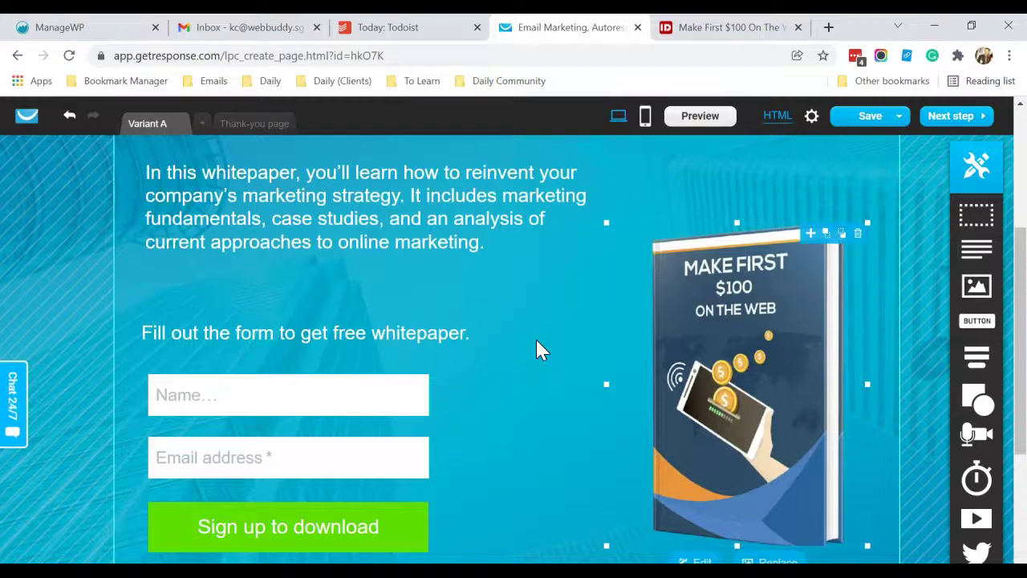
scroll(537, 346, "up", 3)
scroll(538, 346, "down", 3)
scroll(538, 350, "up", 3)
scroll(544, 353, "down", 3)
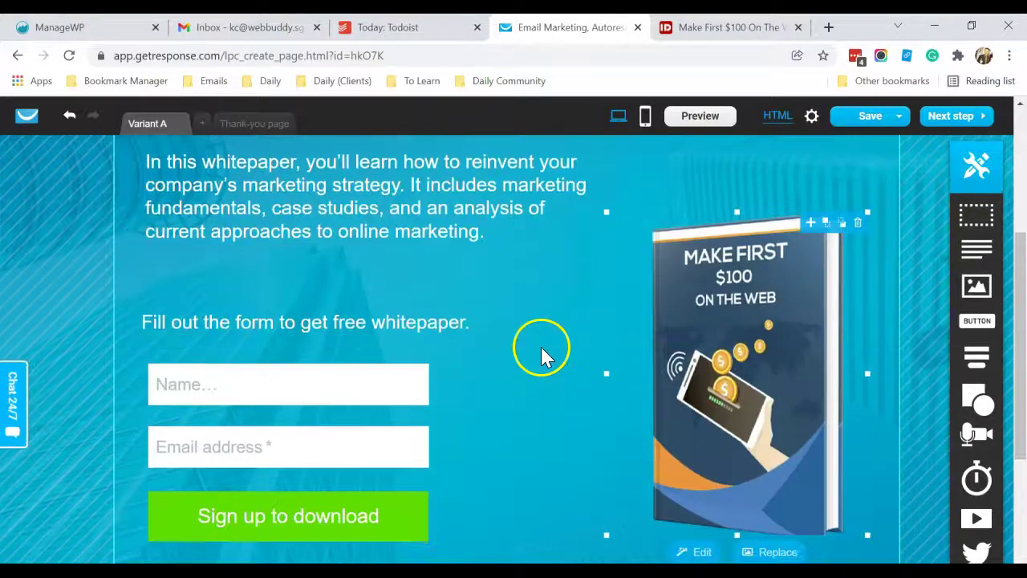
scroll(522, 345, "up", 2)
left_click(434, 344)
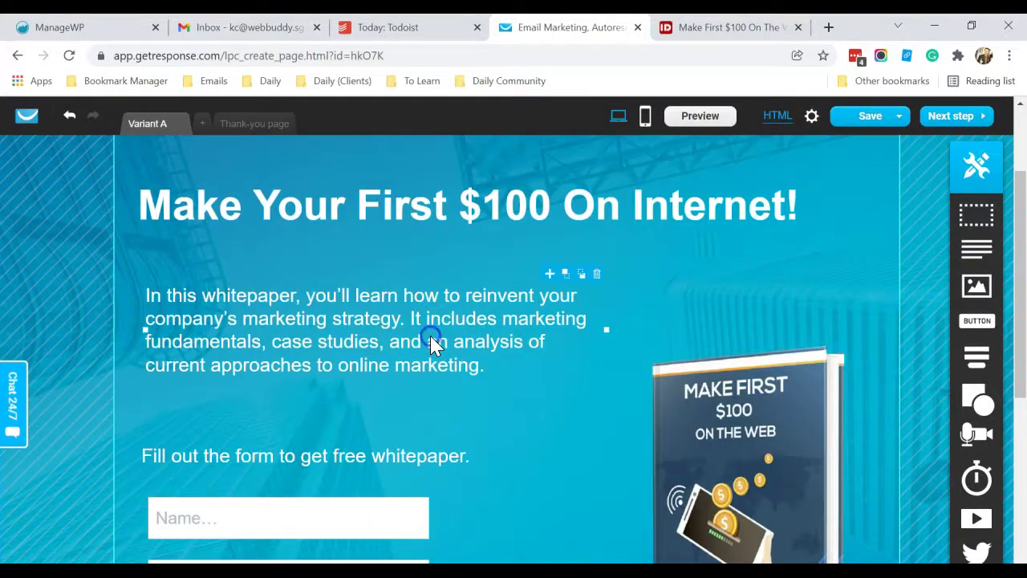
Step: On the IDPLR ebook page, select the 'Here is what you'll learn:' heading and five-topic list
left_click(433, 344)
left_click(751, 29)
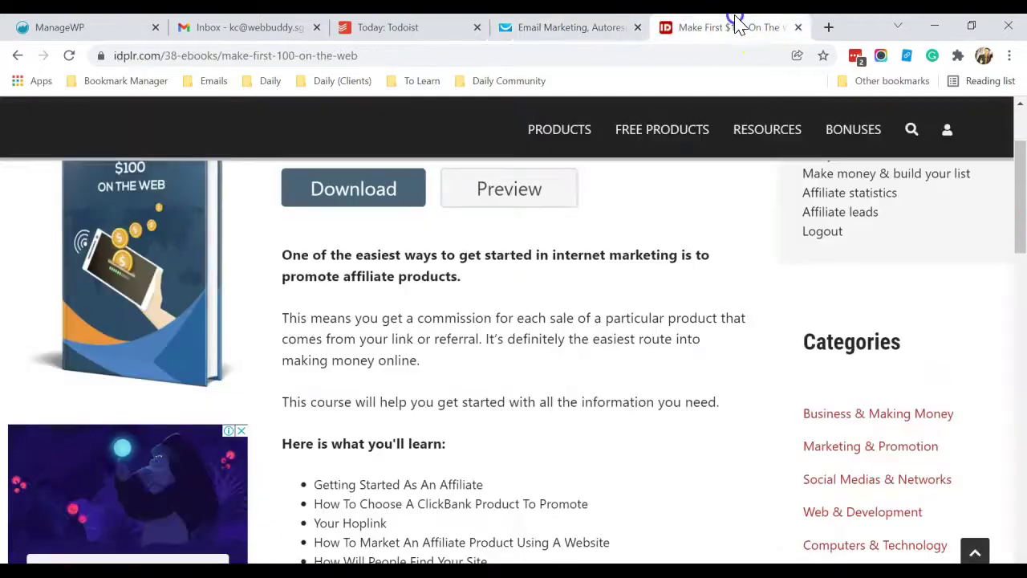
scroll(477, 344, "up", 2)
scroll(484, 361, "down", 2)
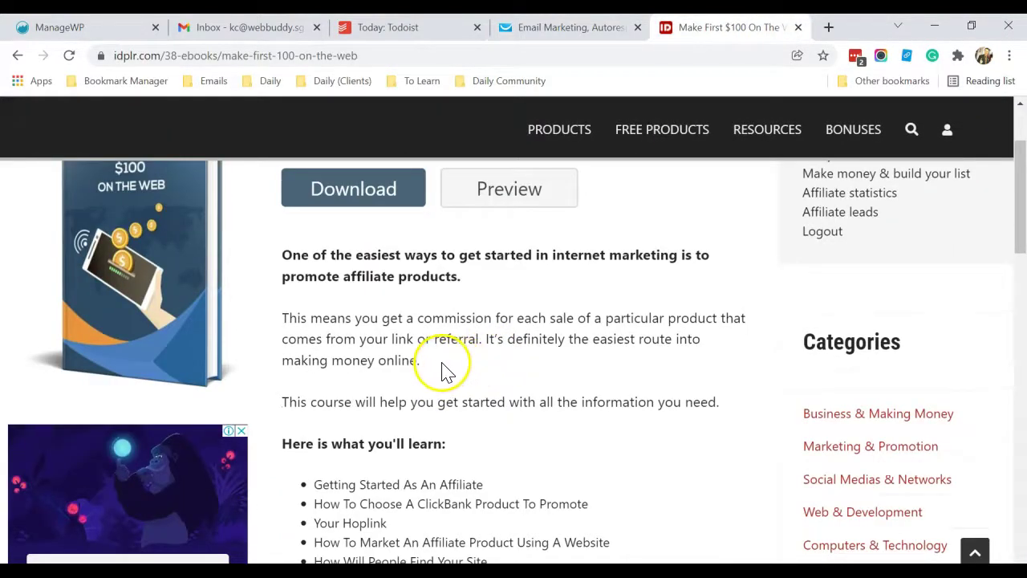
scroll(452, 360, "up", 2)
scroll(452, 357, "down", 8)
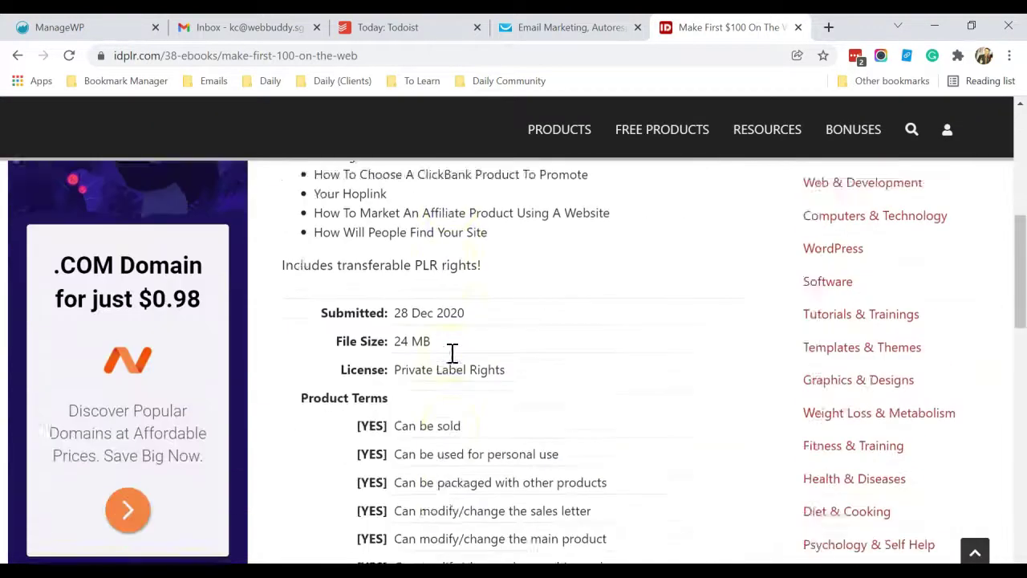
scroll(452, 354, "up", 3)
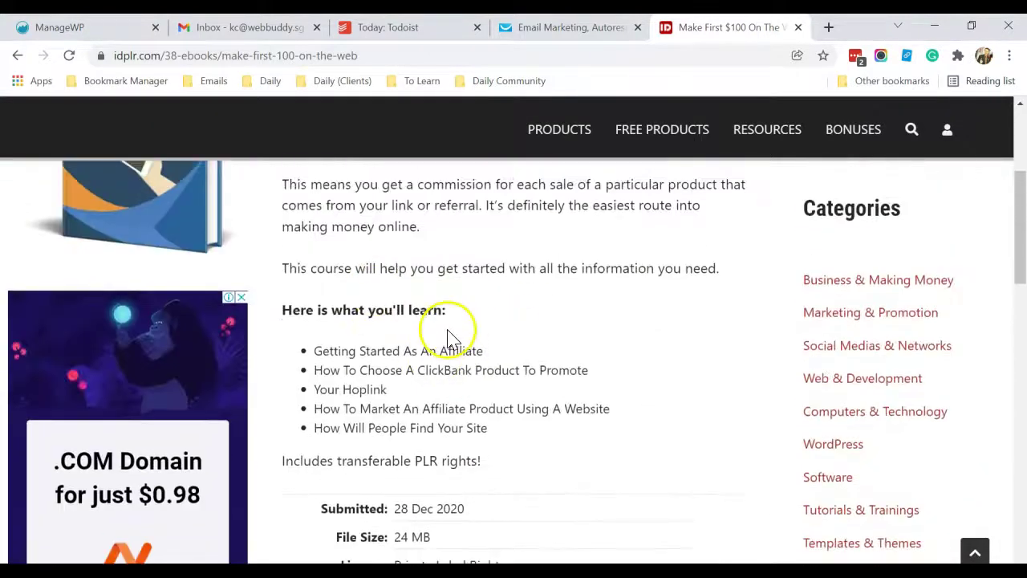
scroll(433, 353, "up", 2)
scroll(523, 392, "down", 2)
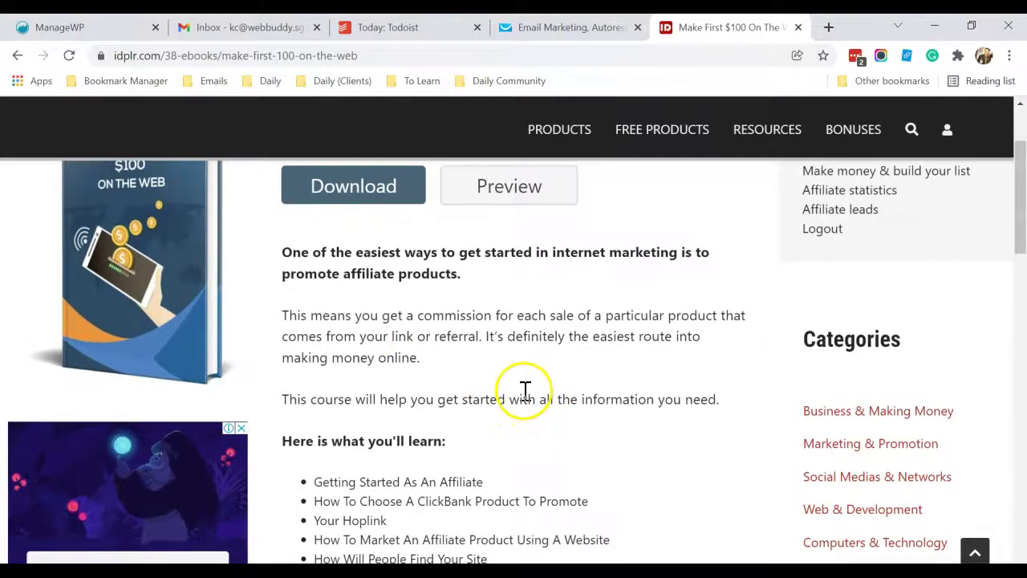
left_click_drag(523, 436, 285, 302)
key("ctrl+c")
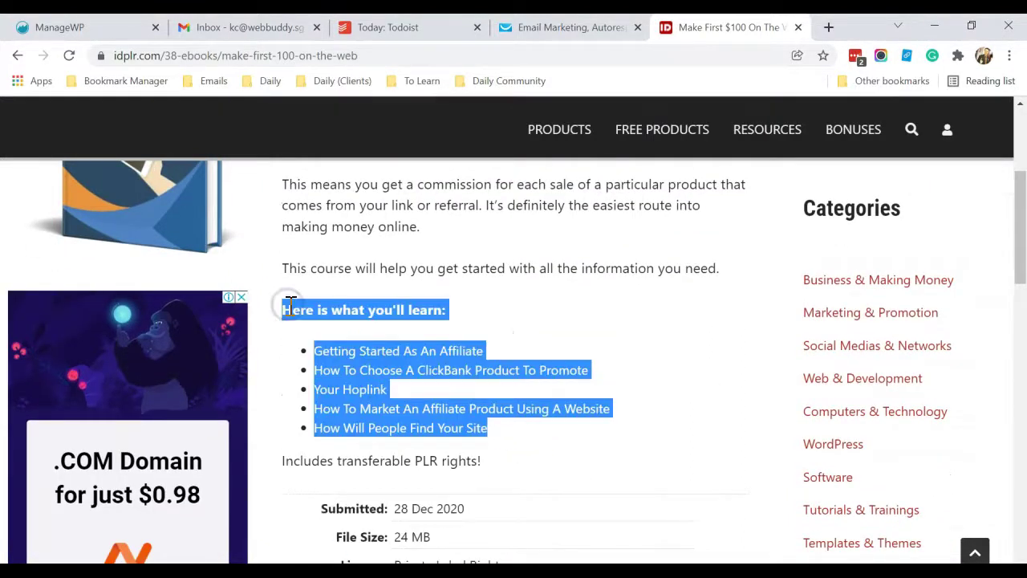
Step: Paste the learn list over the whitepaper paragraph and make its five items bullets
left_click(542, 31)
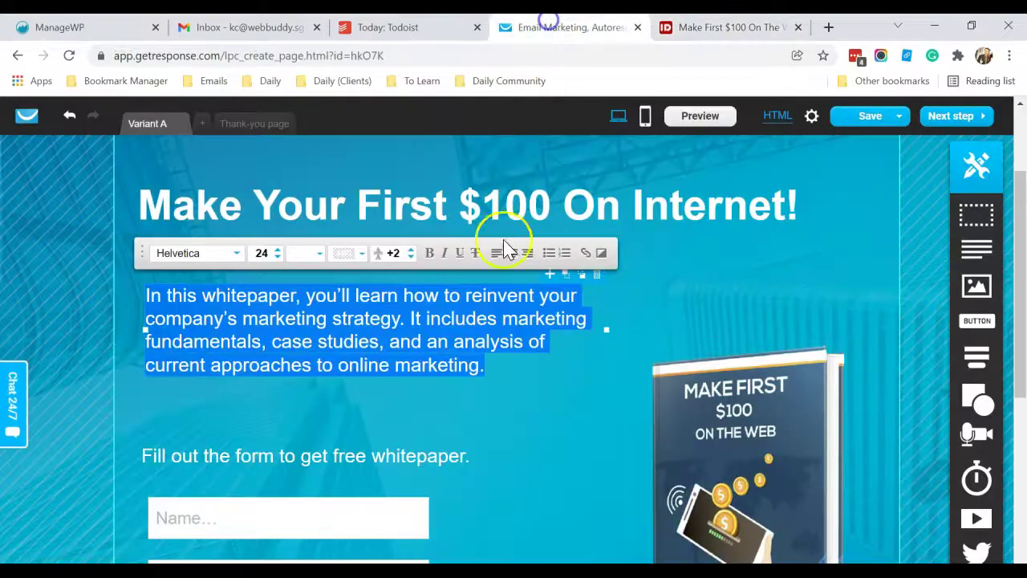
left_click(413, 324)
left_click(414, 324)
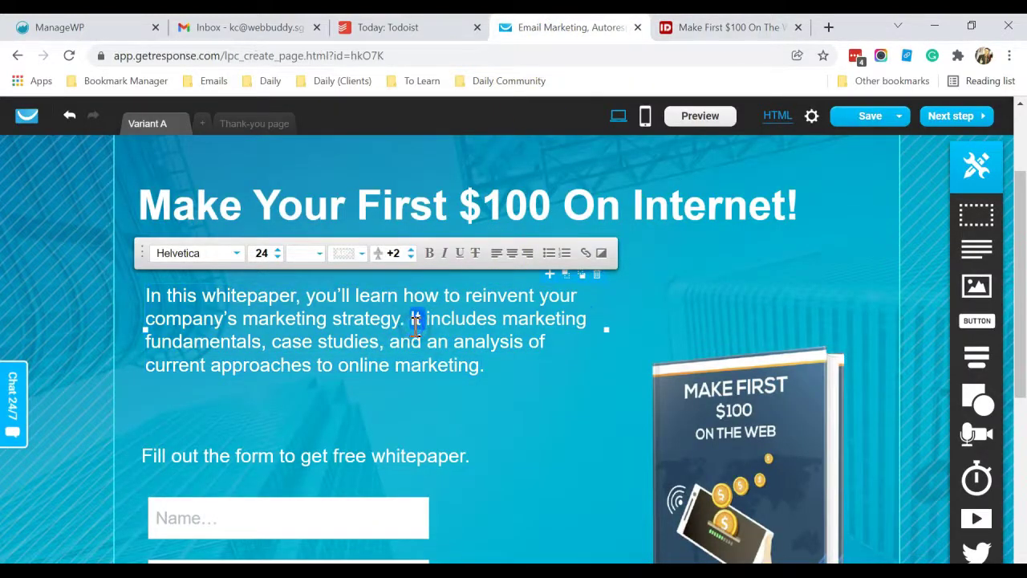
triple_click(414, 325)
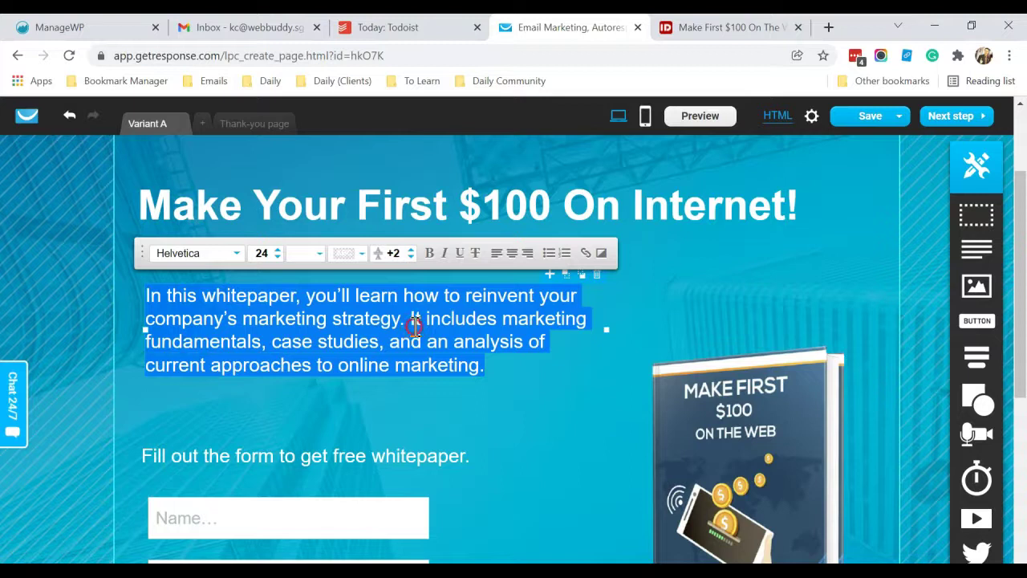
key("ctrl+v")
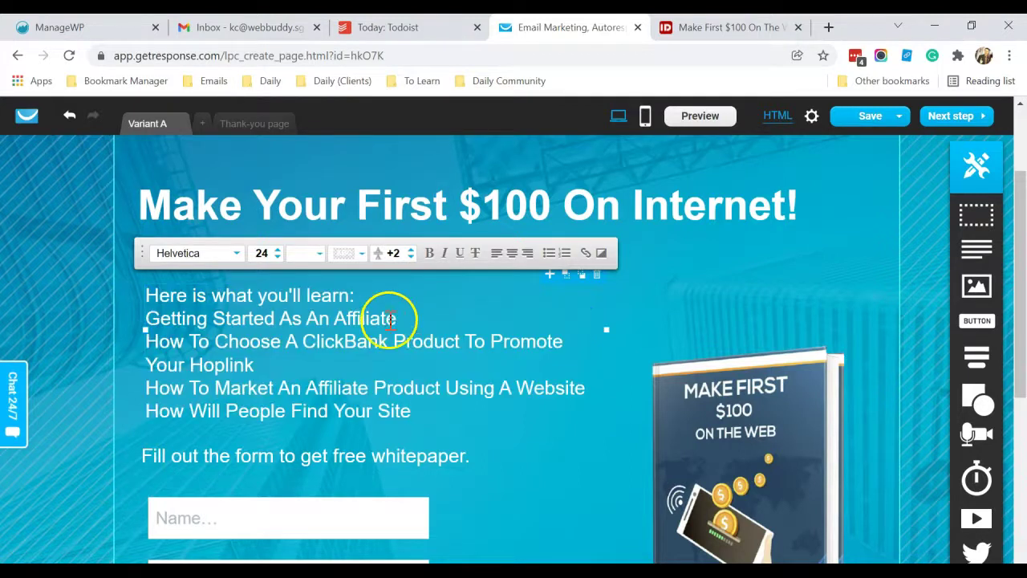
left_click(408, 321)
left_click_drag(424, 416, 151, 319)
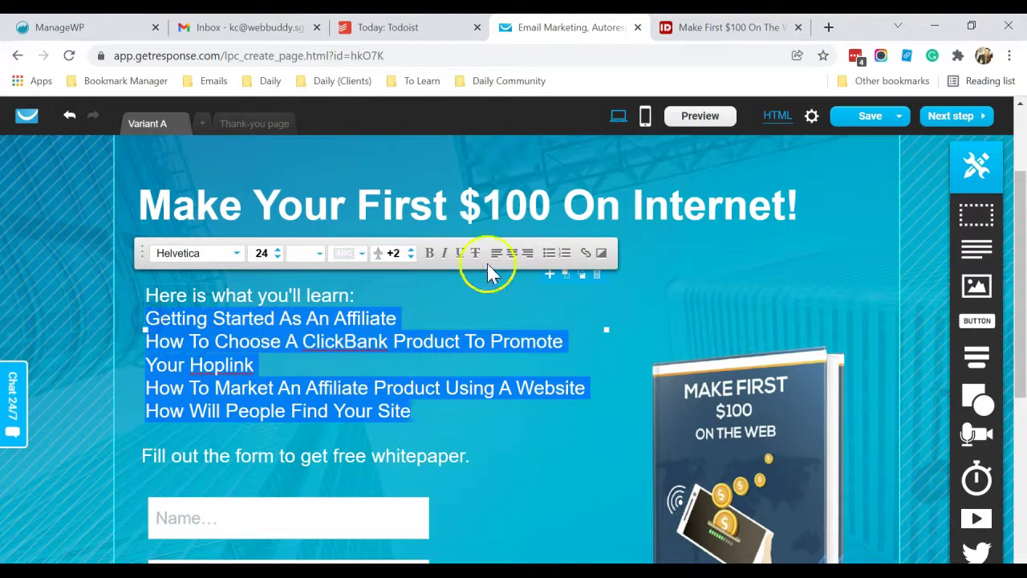
left_click(547, 254)
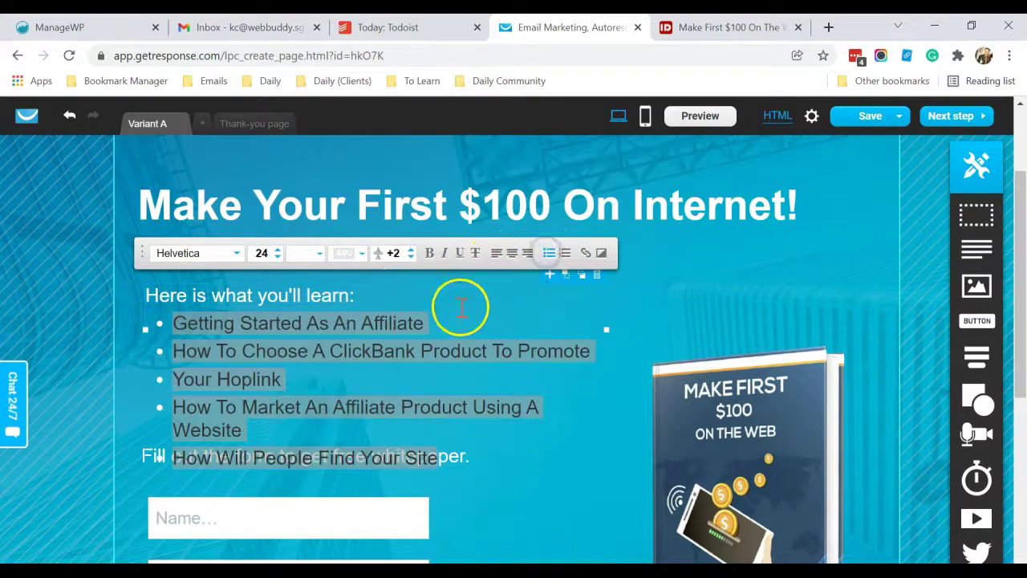
left_click(436, 293)
left_click(768, 299)
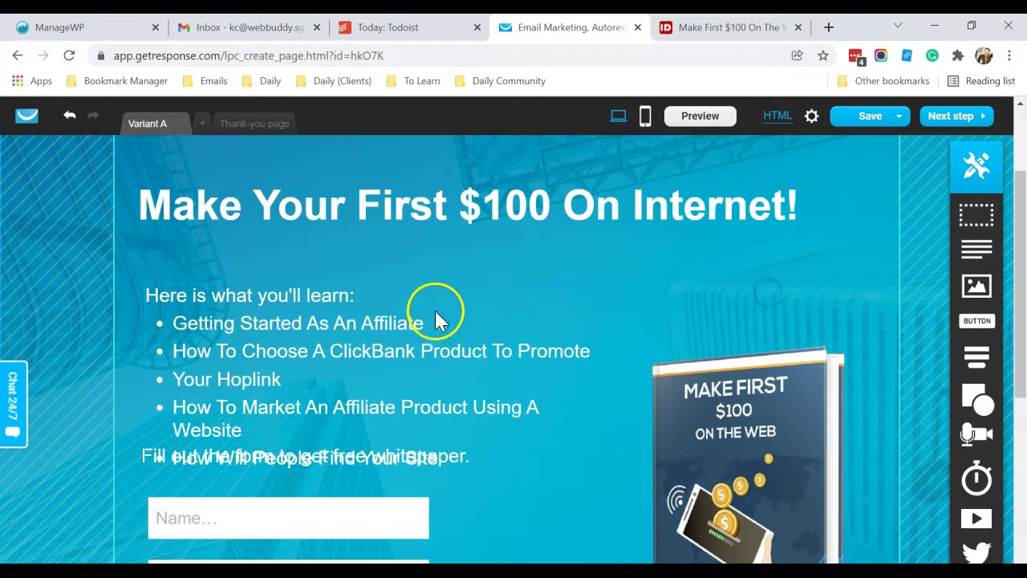
left_click(414, 281)
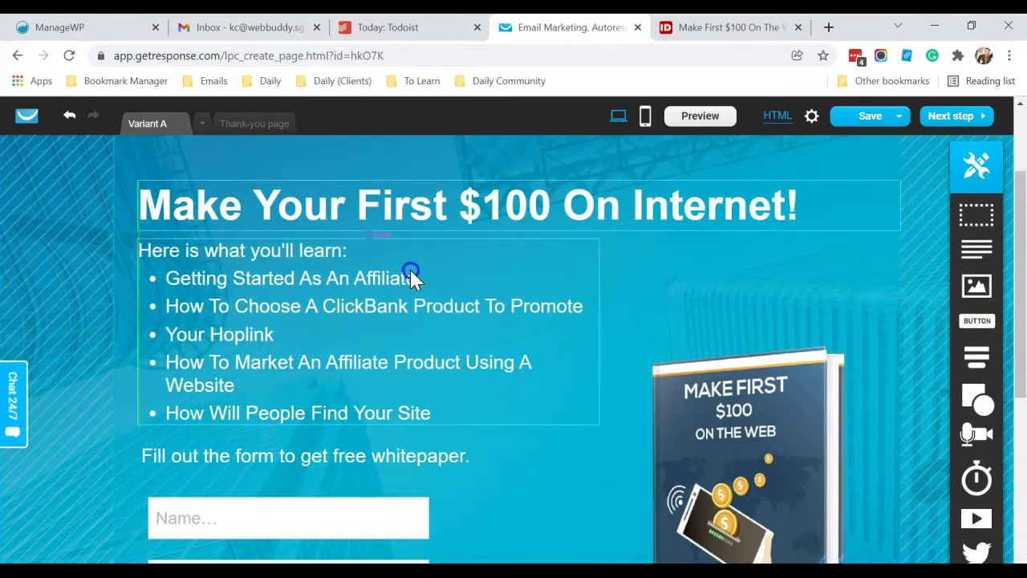
Step: Change the form prompt's ending from 'free whitepaper' to 'get the free eBook!'
left_click(390, 455)
left_click(390, 454)
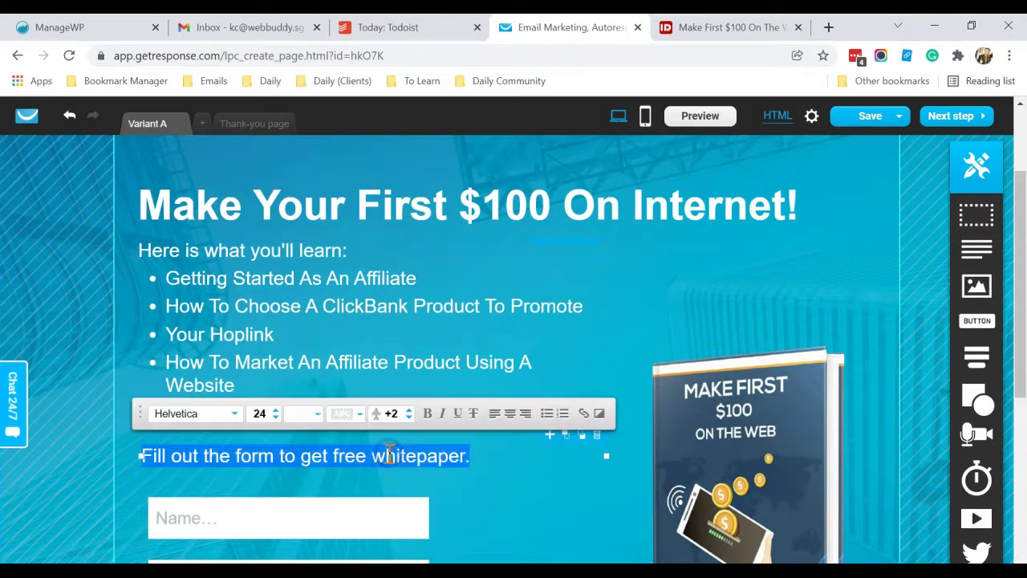
left_click(432, 457)
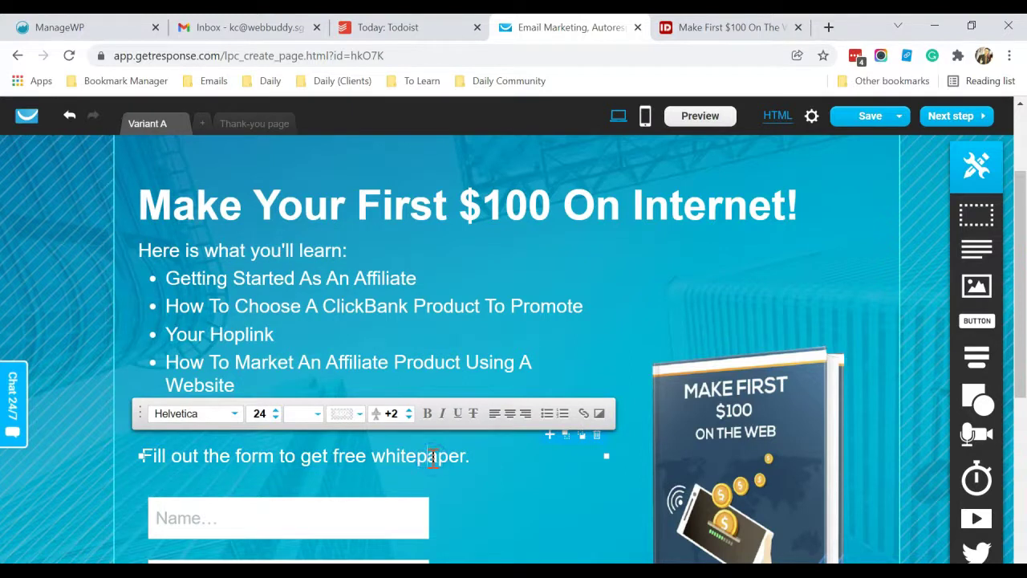
key("ctrl+shift+Left")
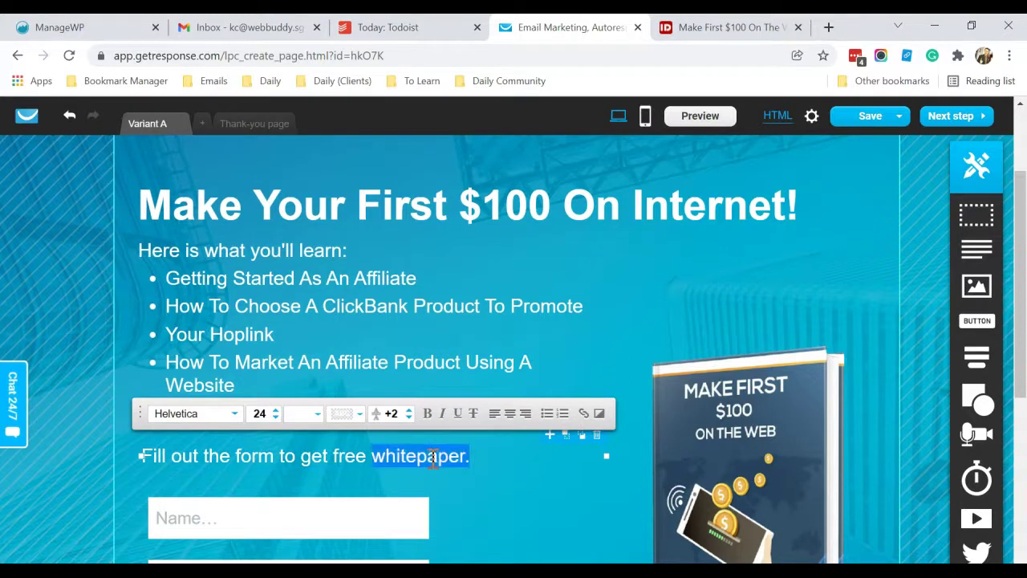
key("ctrl+shift+Left")
type("the")
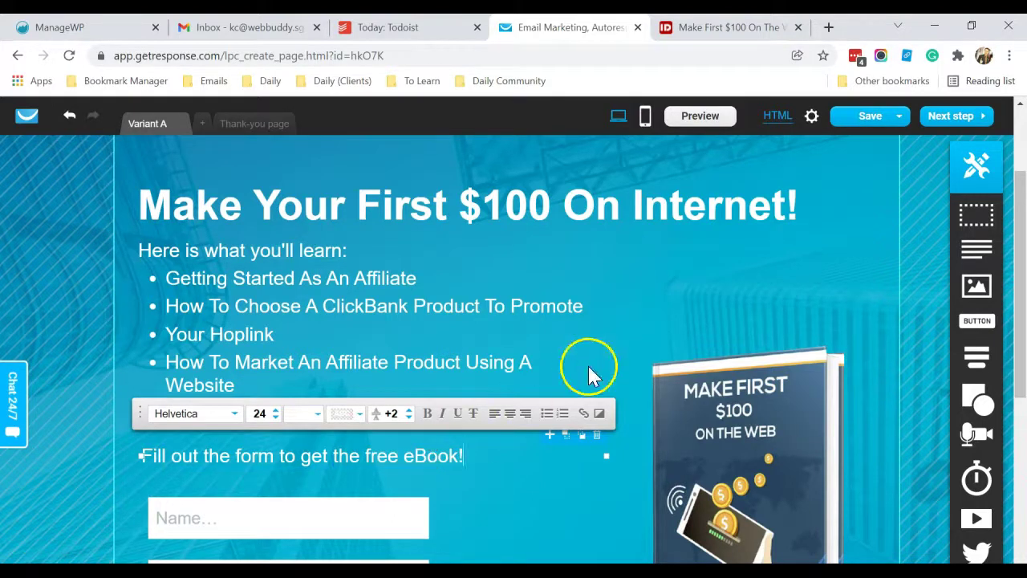
left_click(719, 292)
scroll(731, 304, "down", 2)
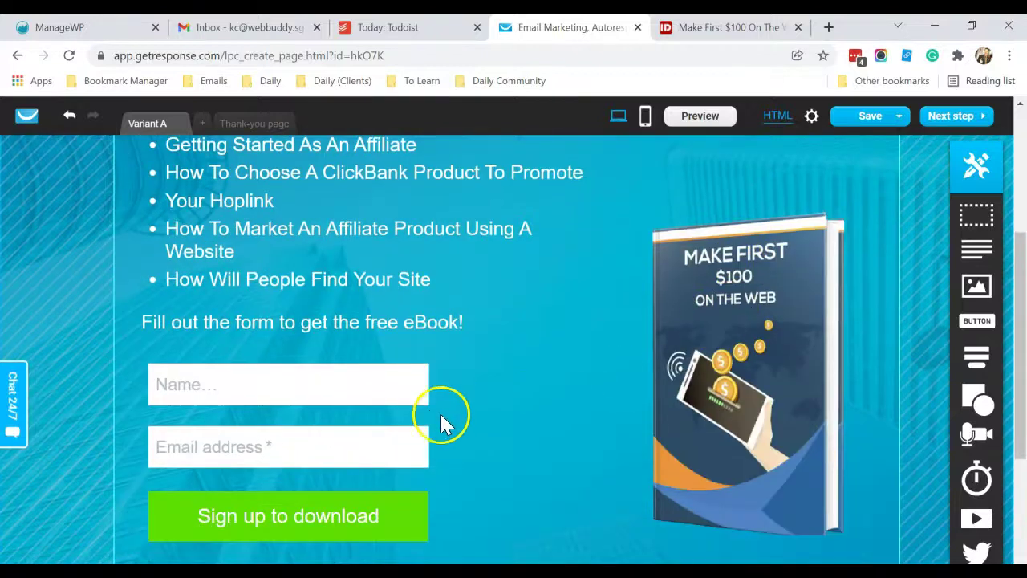
Step: Uncheck 'Your Name' in the webform fields, leaving only the email field
left_click(405, 422)
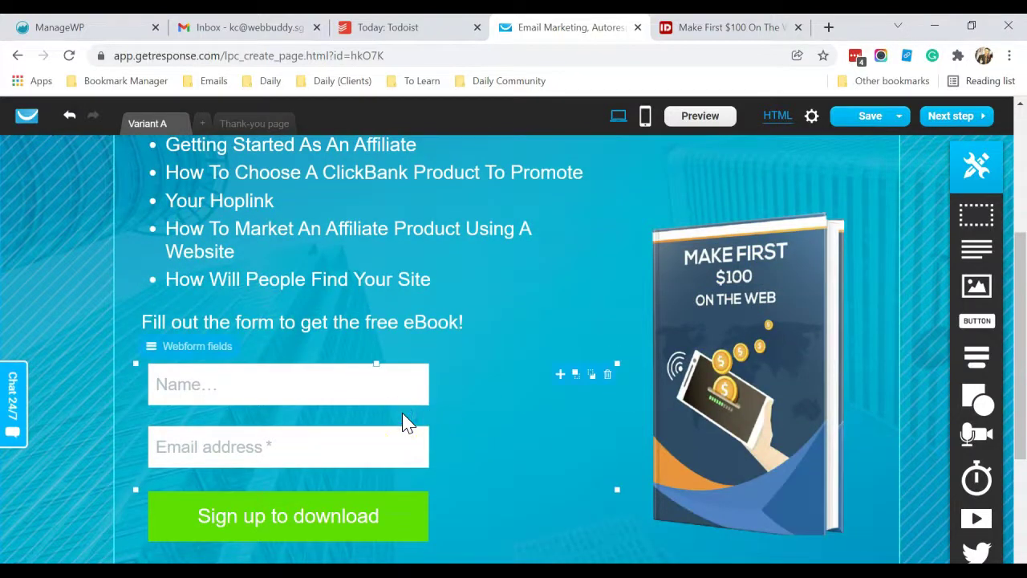
left_click(202, 350)
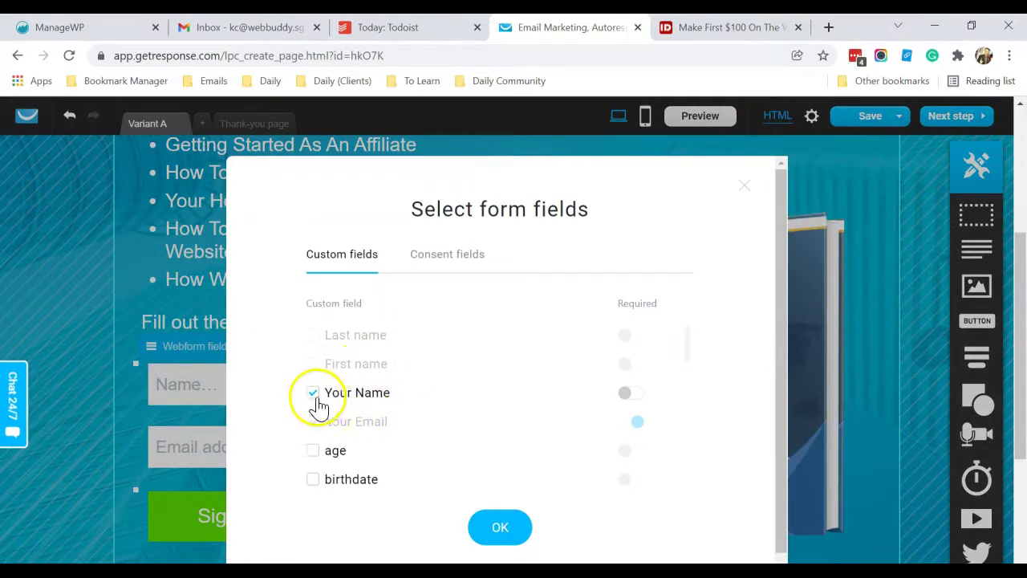
left_click(313, 393)
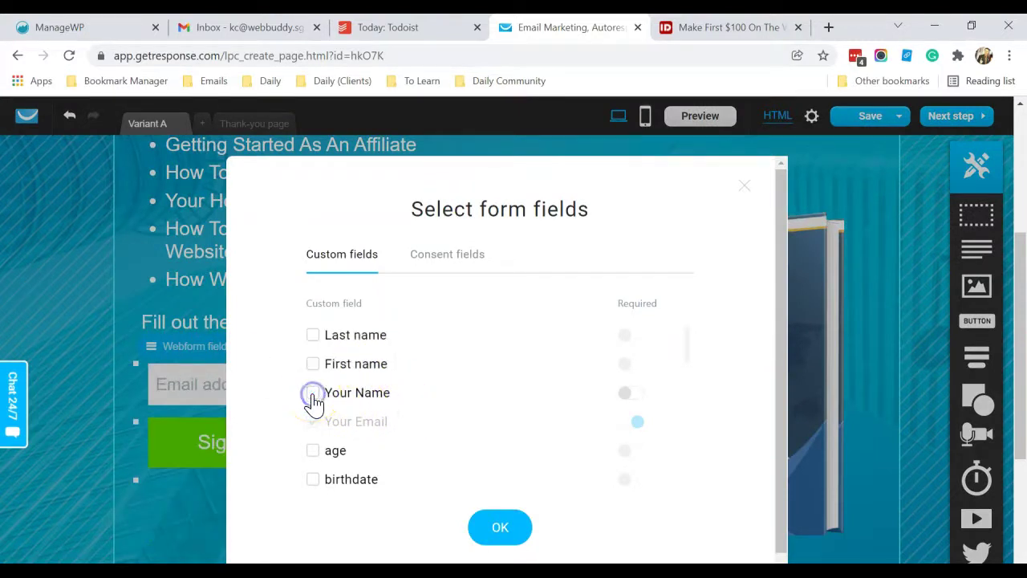
left_click(495, 533)
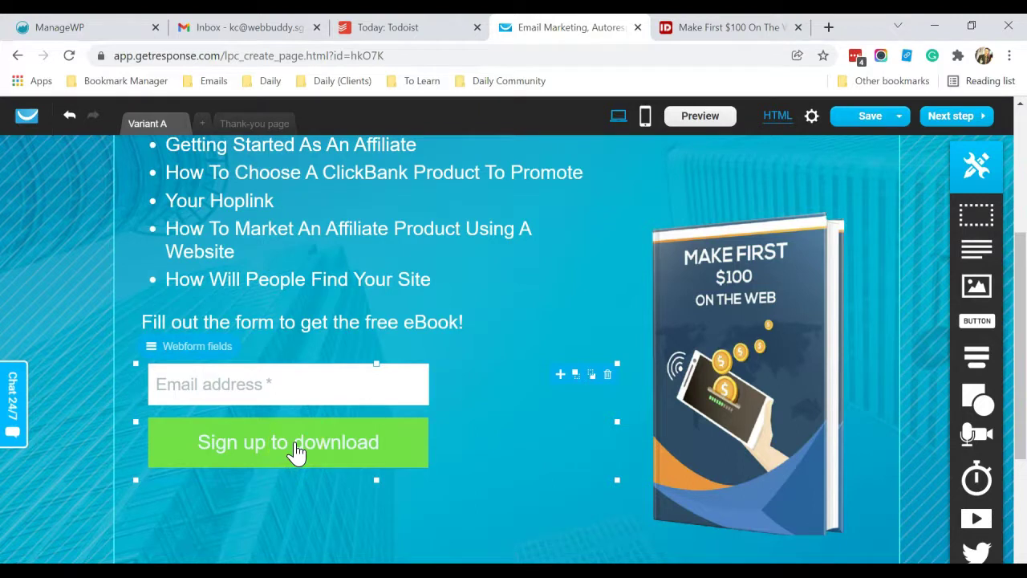
scroll(444, 442, "down", 3)
scroll(445, 443, "up", 3)
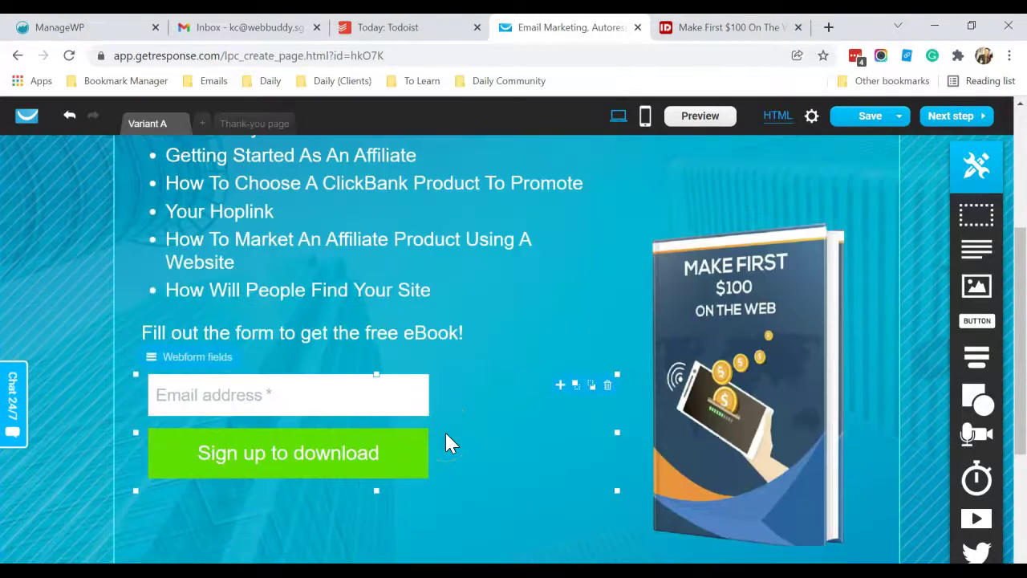
scroll(446, 440, "down", 2)
left_click(563, 462)
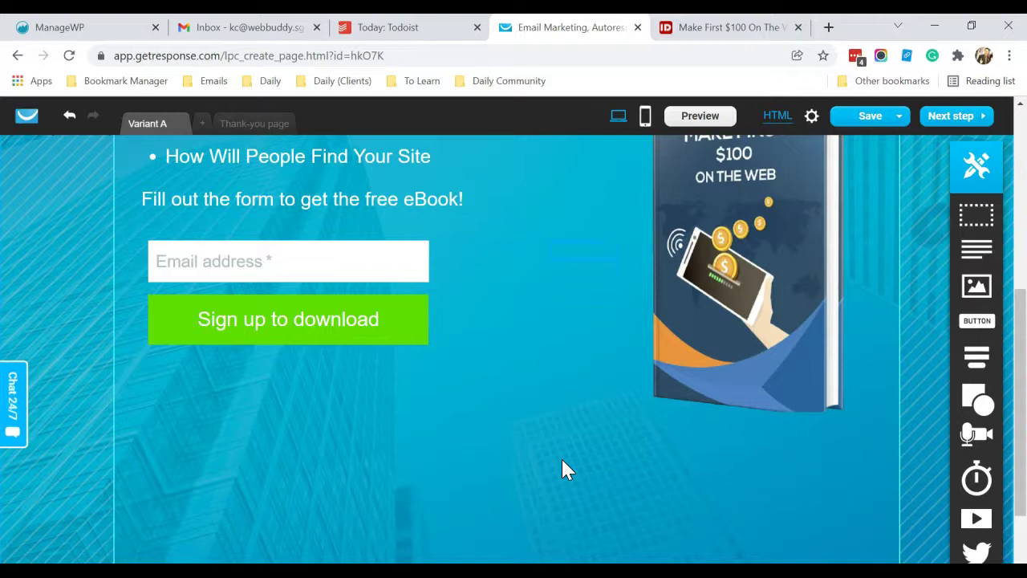
scroll(563, 470, "up", 2)
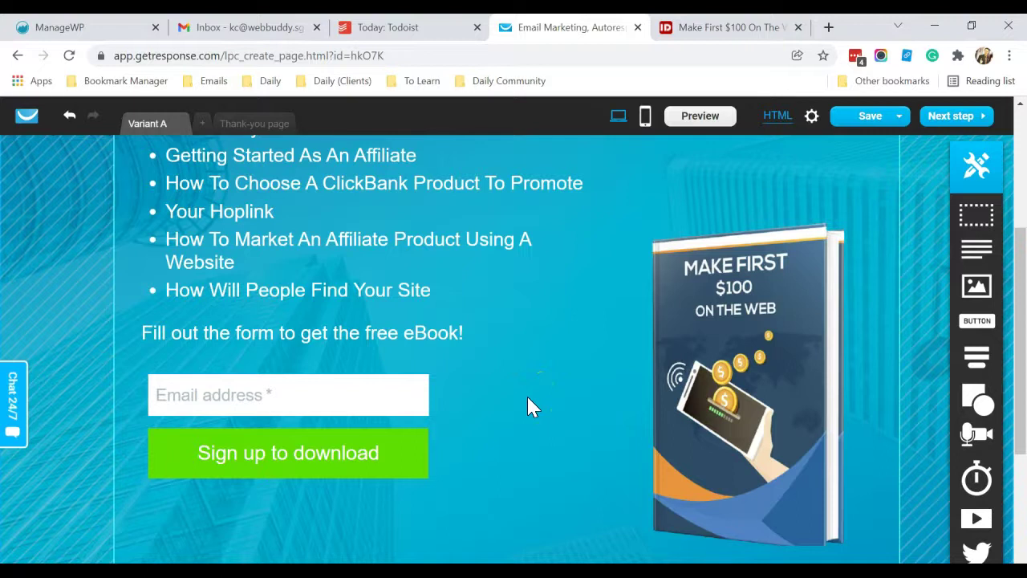
Step: Go from the finished design to landing page settings, skipping mobile version generation
scroll(528, 407, "up", 3)
scroll(528, 406, "down", 6)
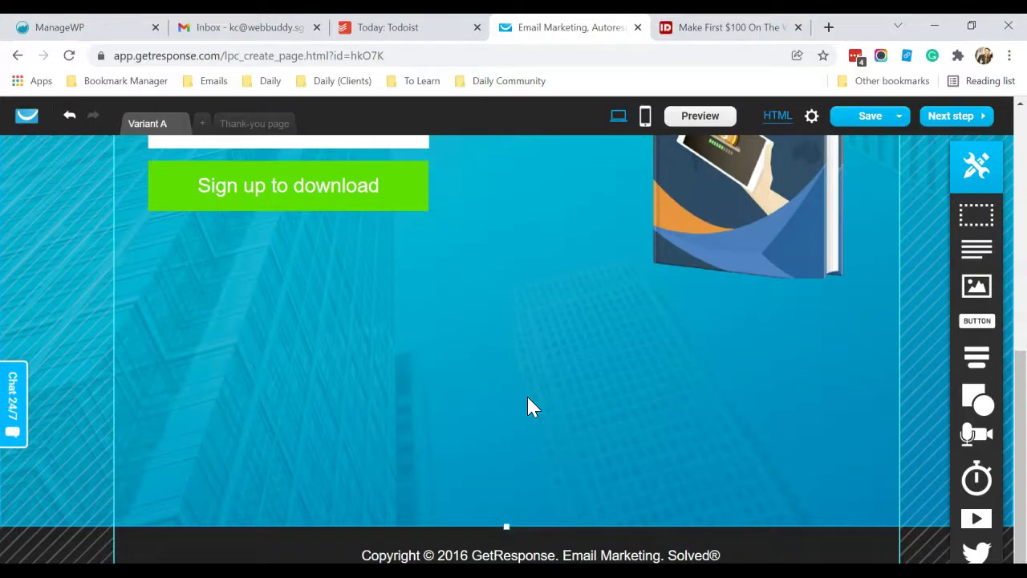
scroll(529, 407, "up", 6)
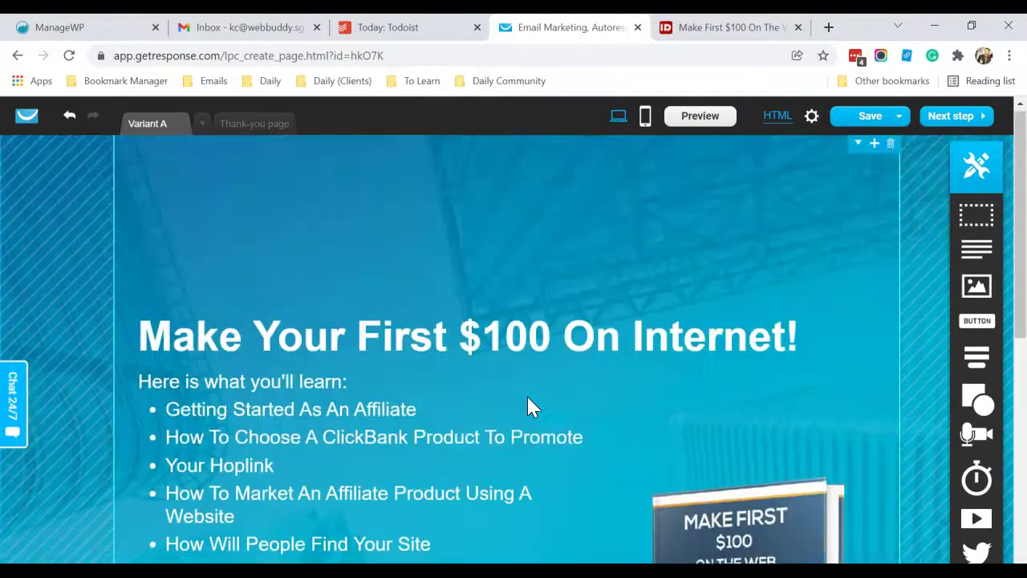
scroll(526, 394, "down", 3)
scroll(526, 394, "up", 2)
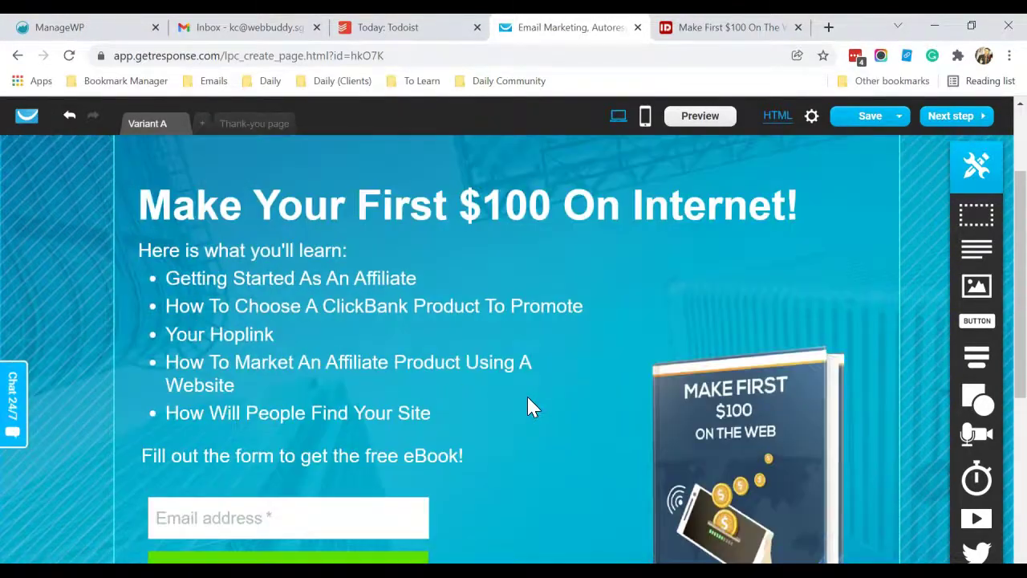
left_click(954, 117)
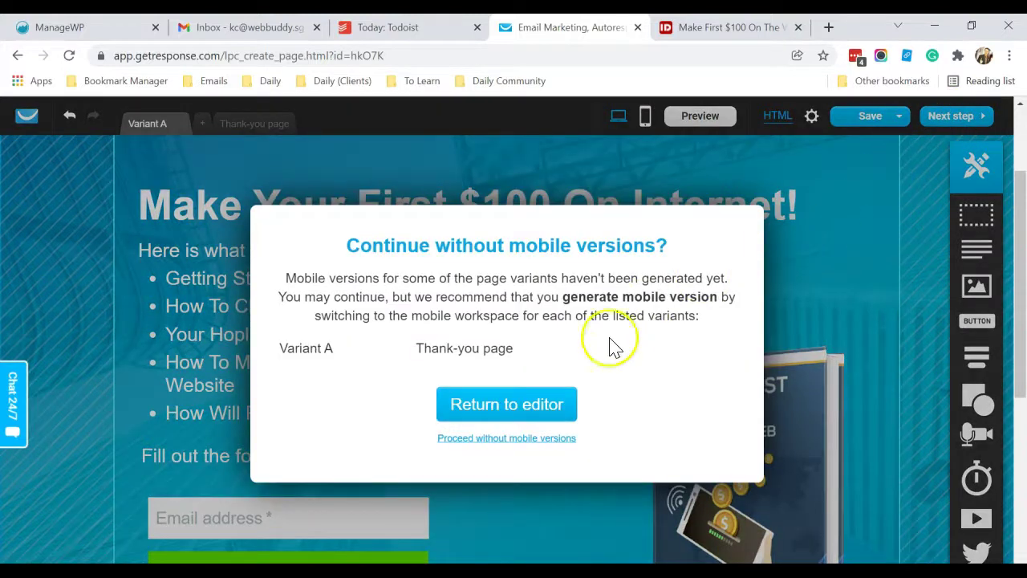
left_click(512, 440)
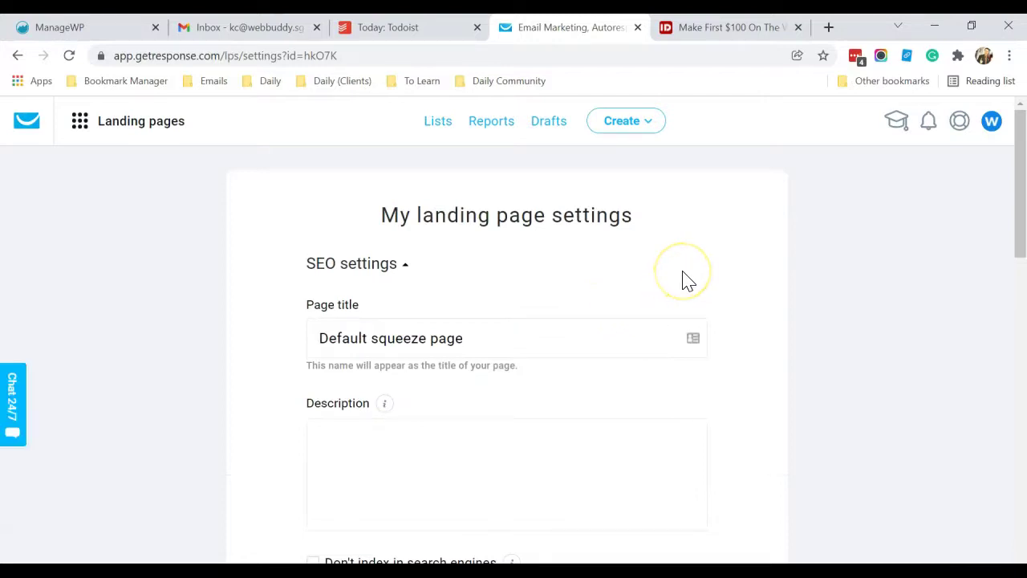
Step: Replace the subdomain with make100dollars on gr8.com and scroll down to Subscription settings
scroll(686, 279, "down", 2)
left_click(489, 330)
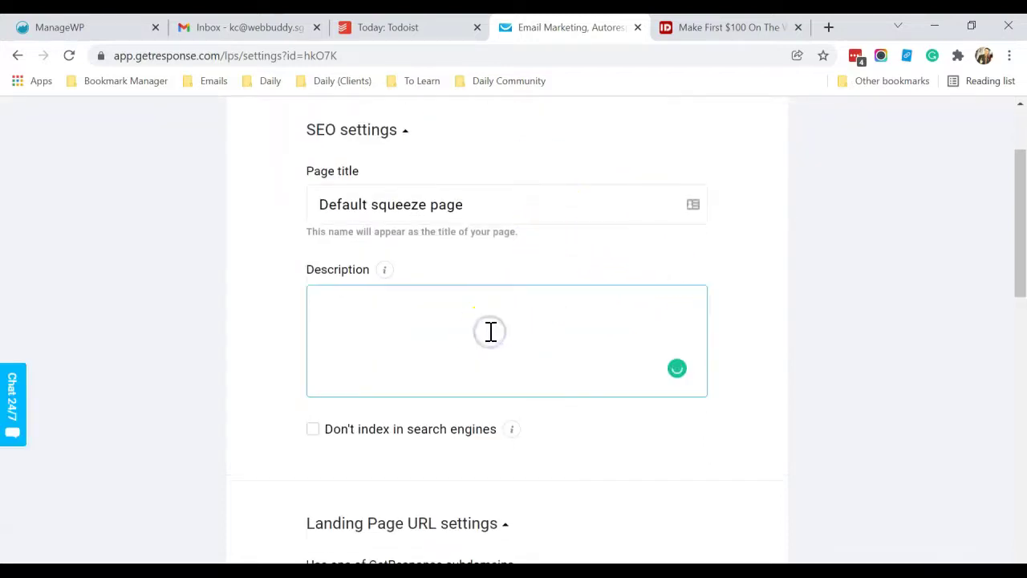
scroll(505, 327, "down", 3)
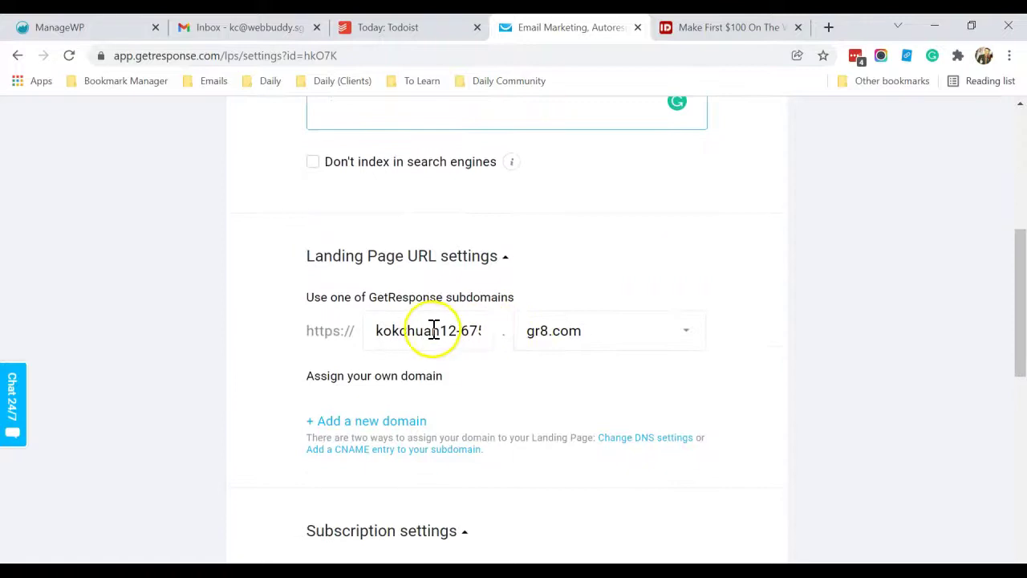
left_click(425, 330)
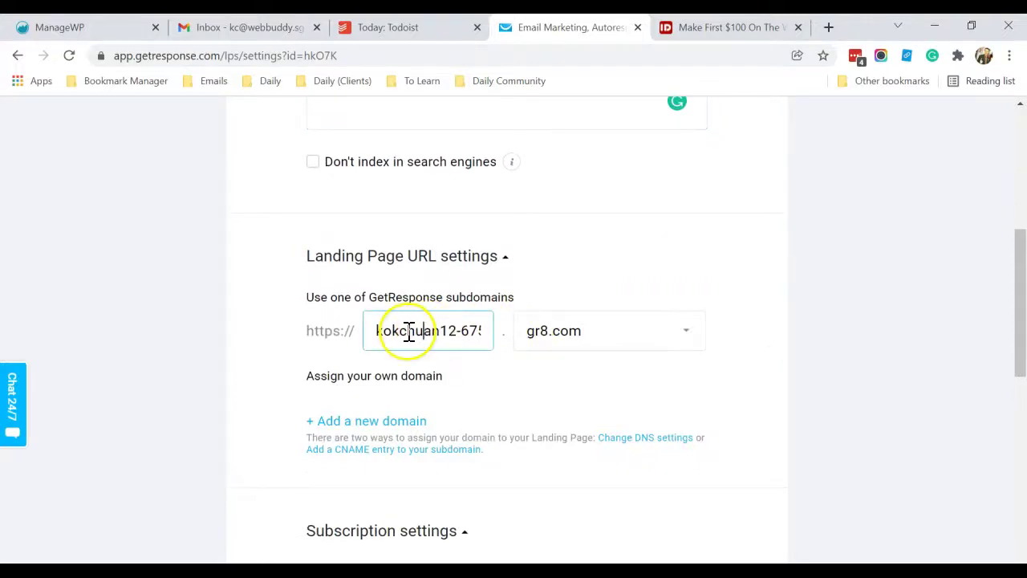
double_click(409, 332)
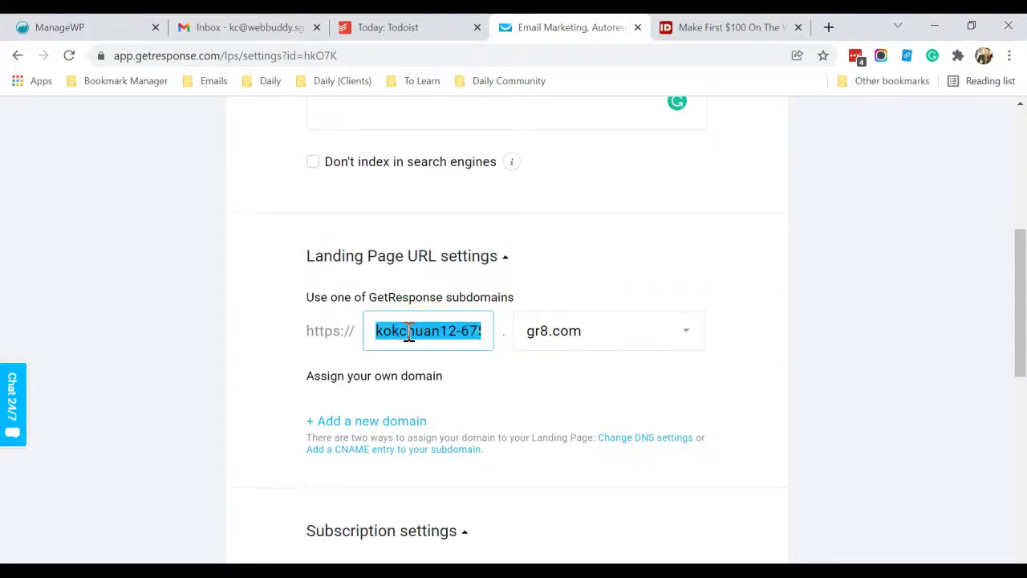
type("make10")
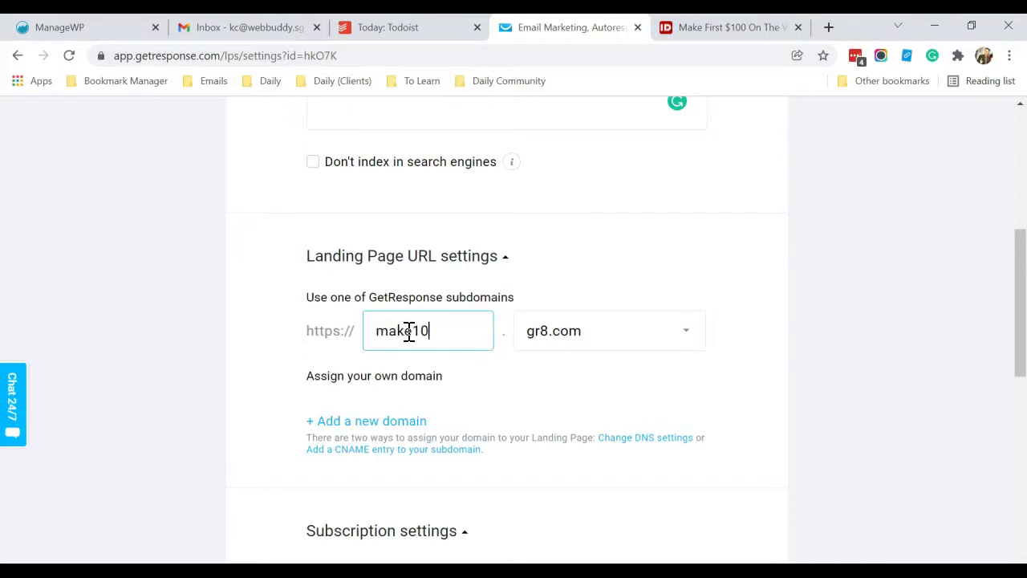
type("0dollars")
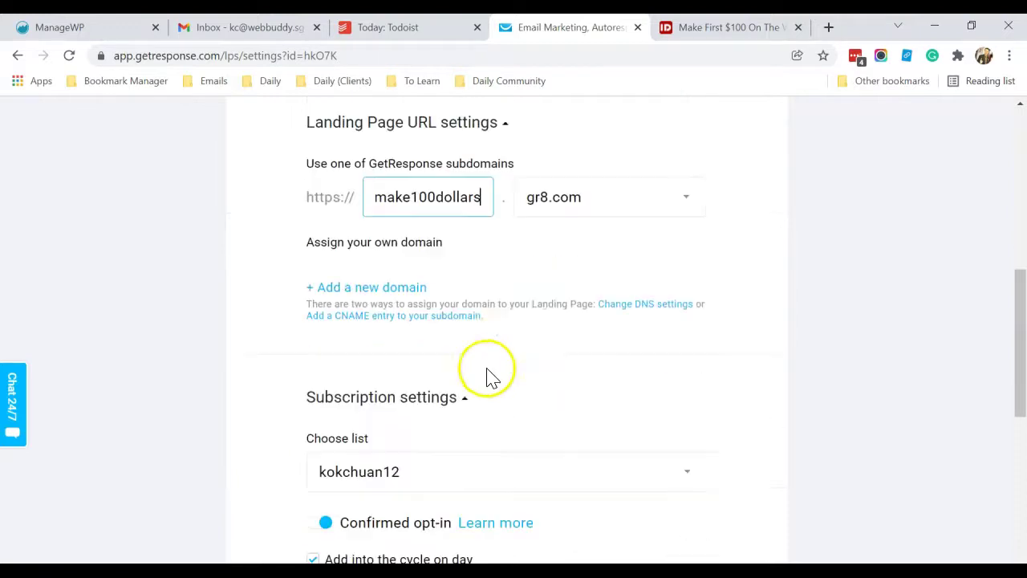
scroll(466, 361, "down", 2)
scroll(592, 241, "down", 2)
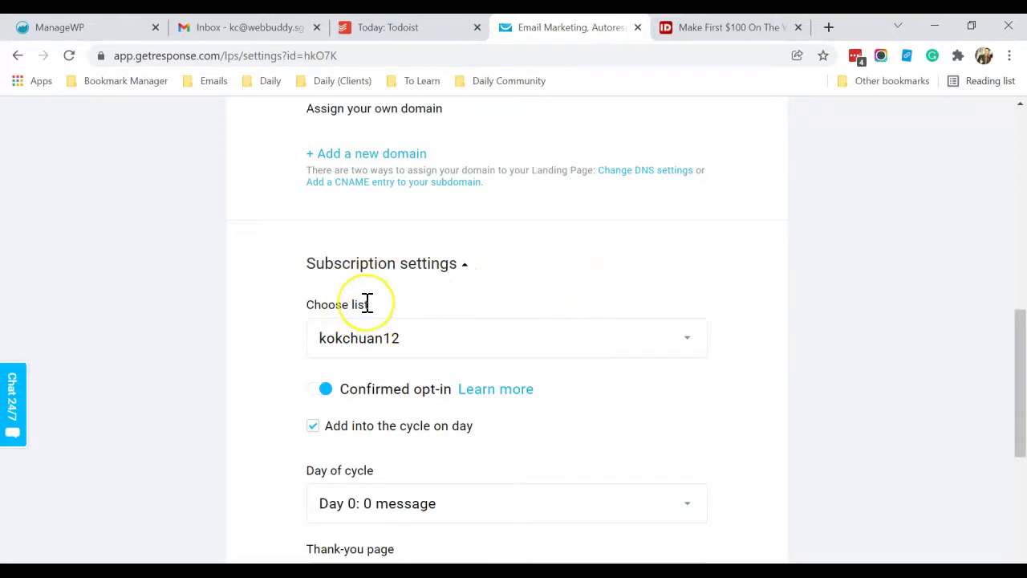
Step: Choose the Squeeze Page Subscribers list, turn off confirmed opt-in, and keep cycle Day 0
left_click(557, 357)
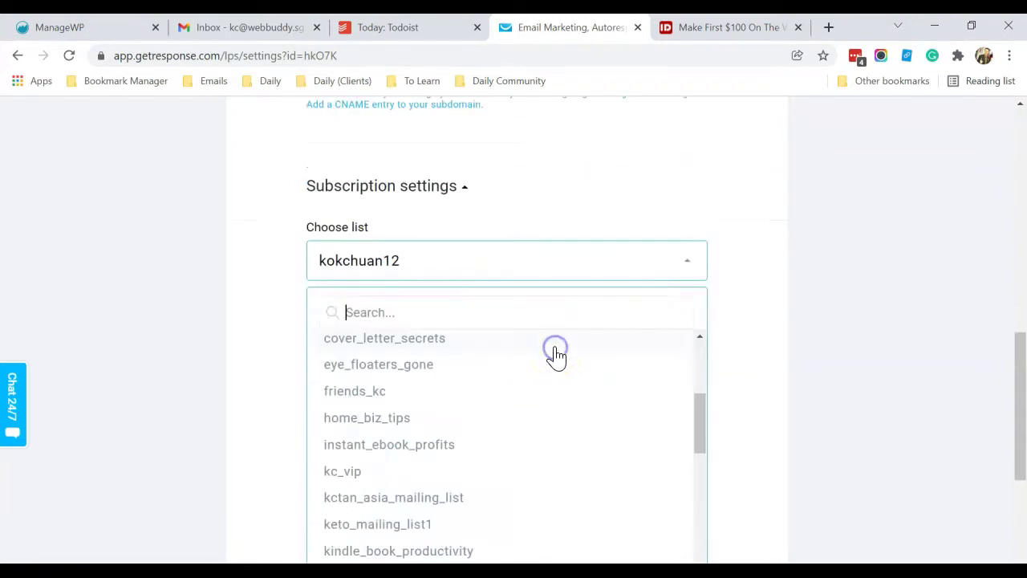
left_click(551, 339)
type("squ")
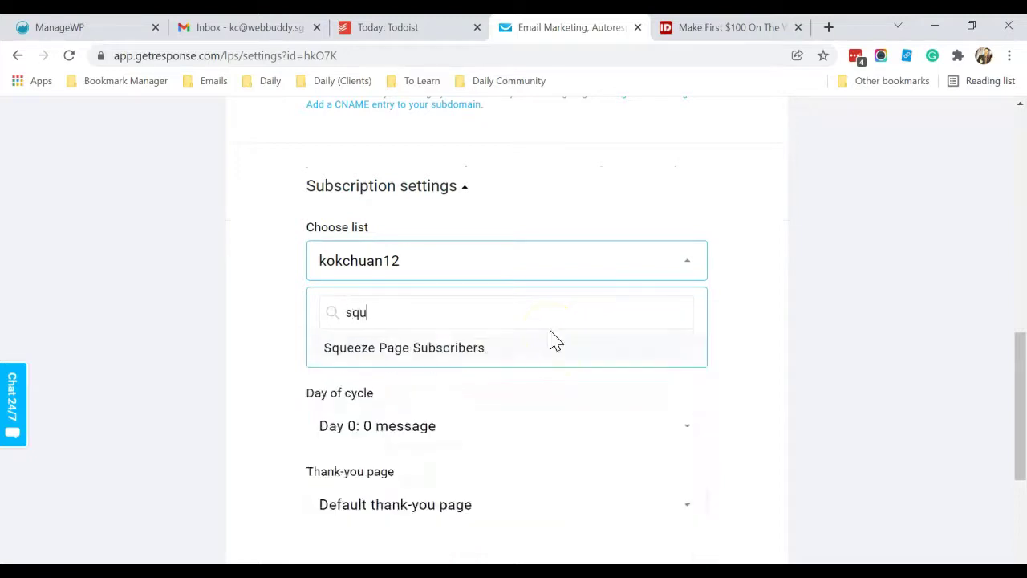
type("ez")
key("BackSpace")
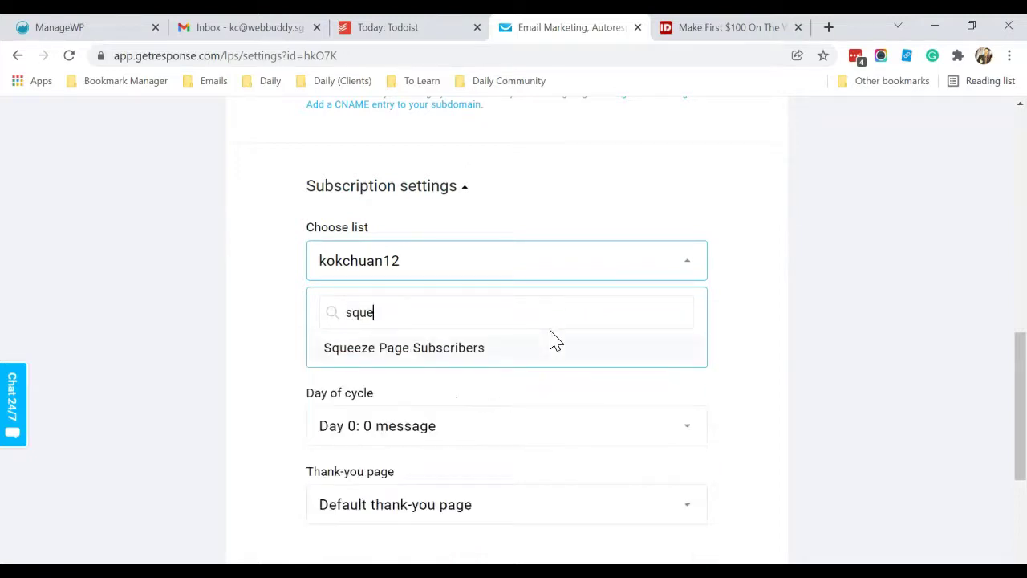
left_click(484, 350)
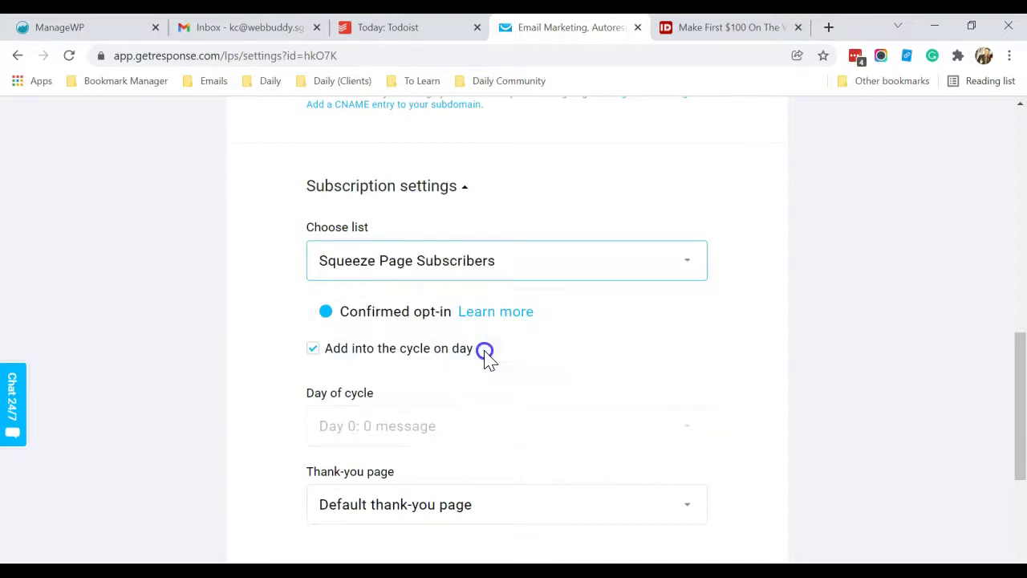
left_click(315, 315)
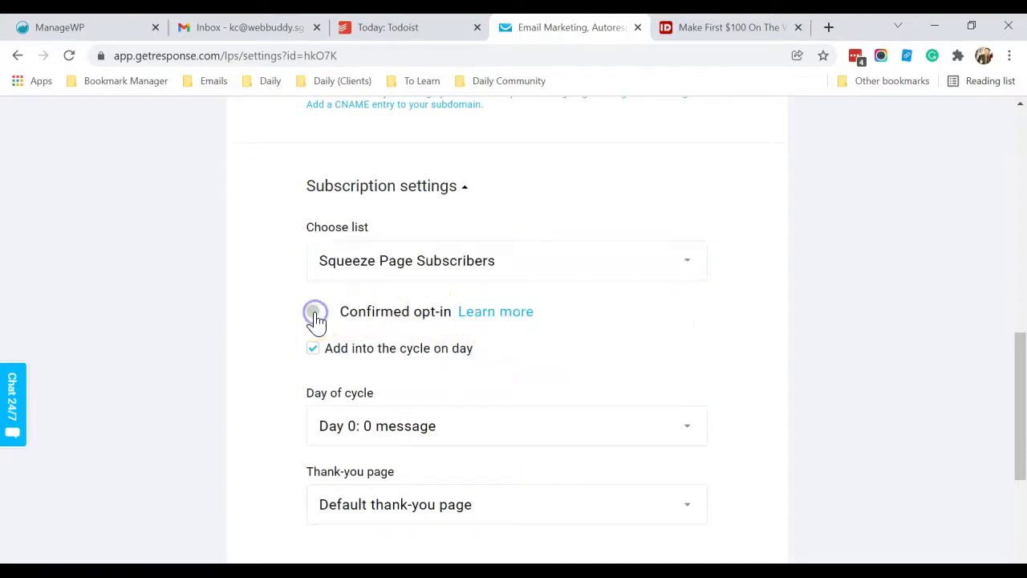
left_click(524, 441)
left_click(521, 472)
Step: Change the thank-you page option to Custom thank-you page
scroll(835, 394, "down", 2)
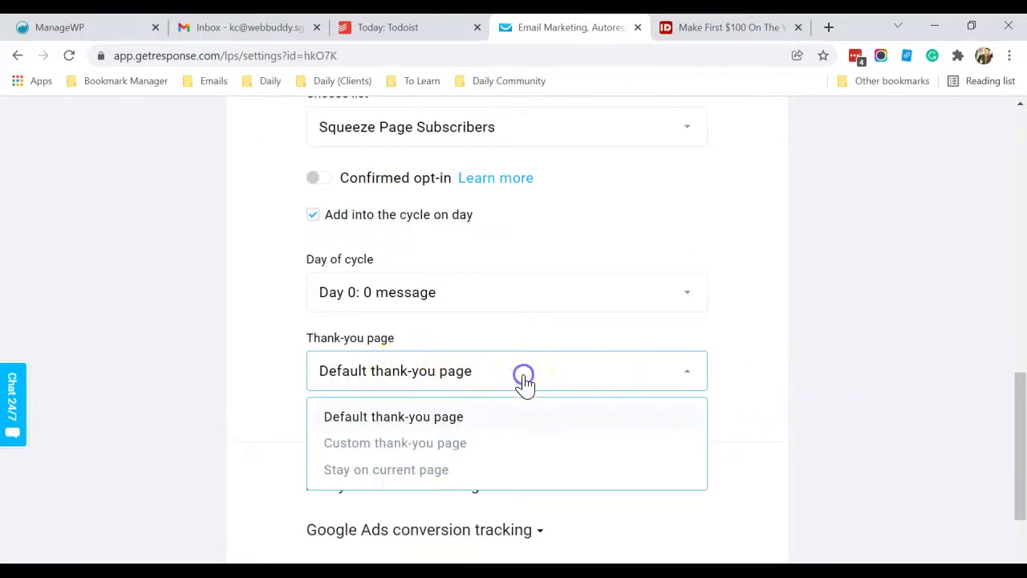
left_click(526, 385)
left_click(446, 454)
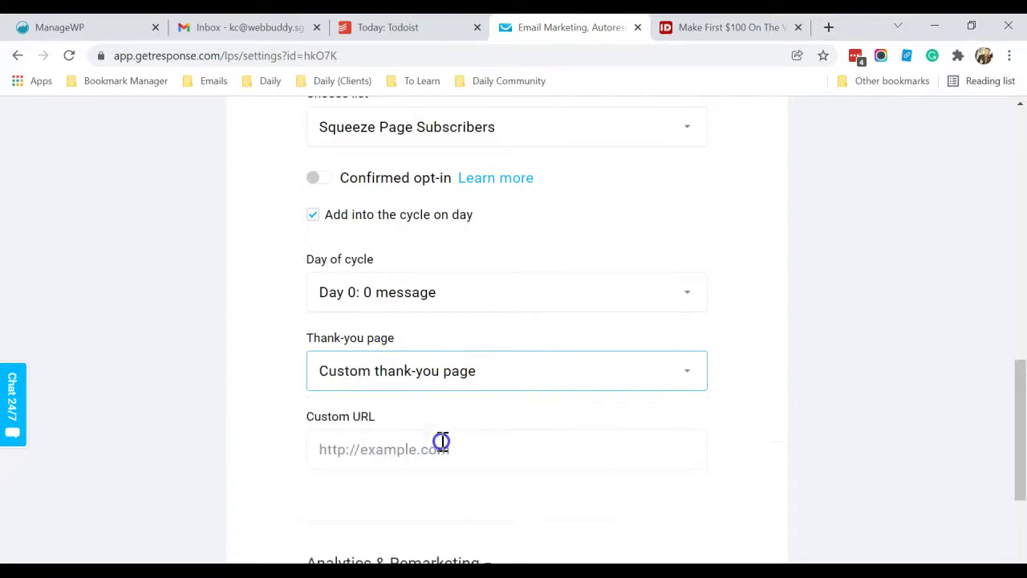
left_click(470, 457)
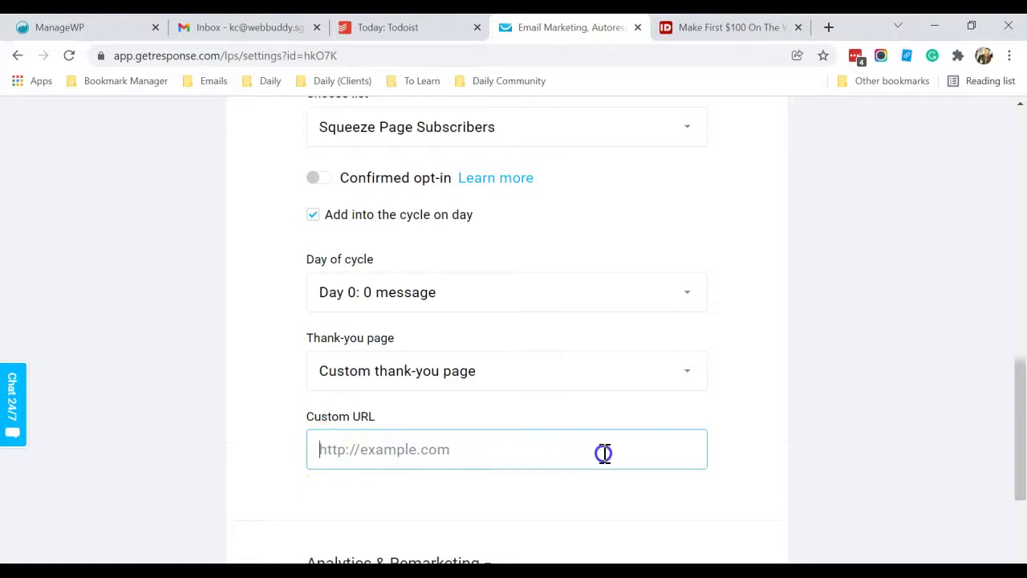
left_click(329, 449)
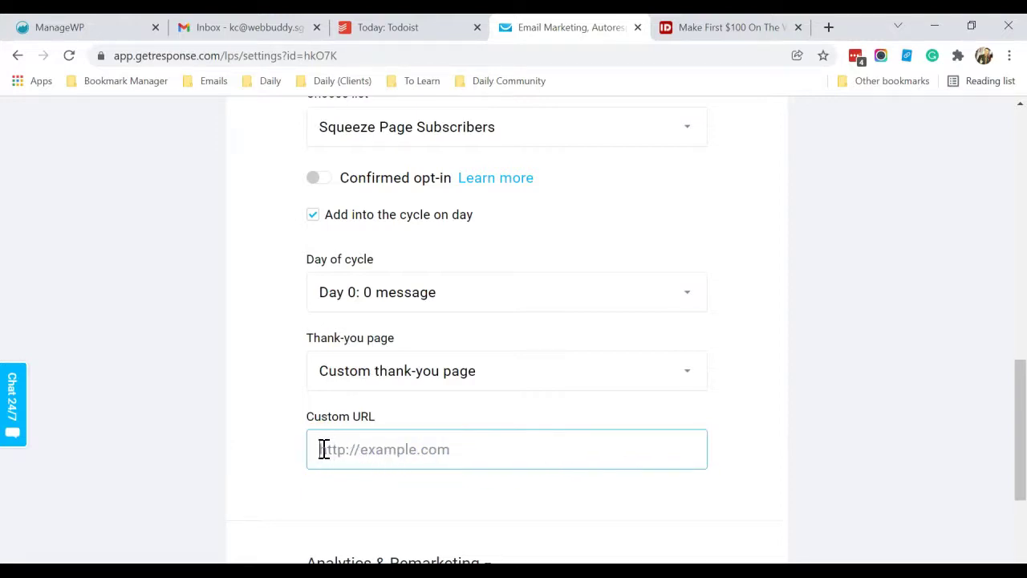
left_click(673, 453)
Step: Visit the ebook's product page tab, then return to the Custom URL field
left_click(725, 27)
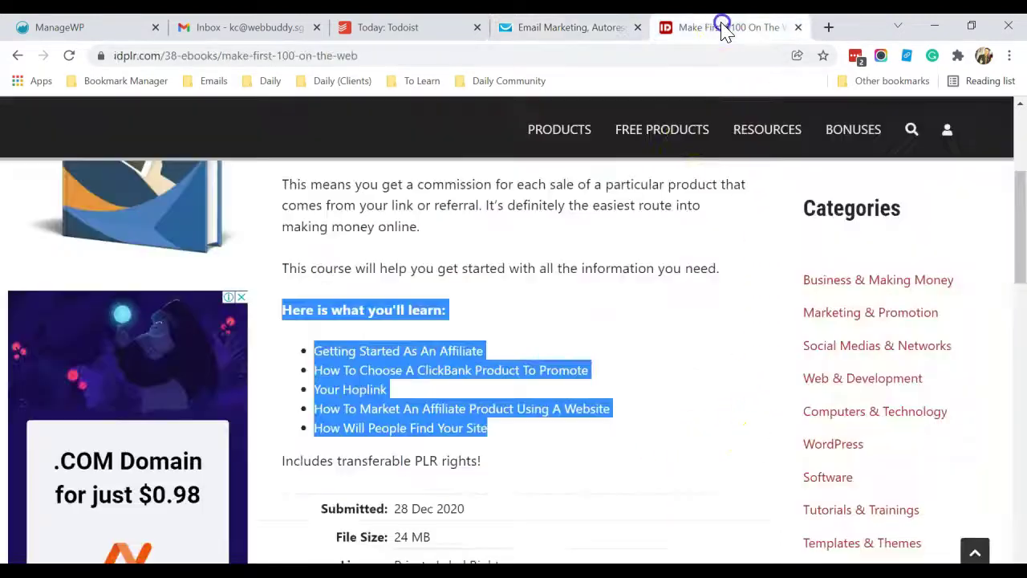
left_click(464, 415)
scroll(408, 424, "up", 4)
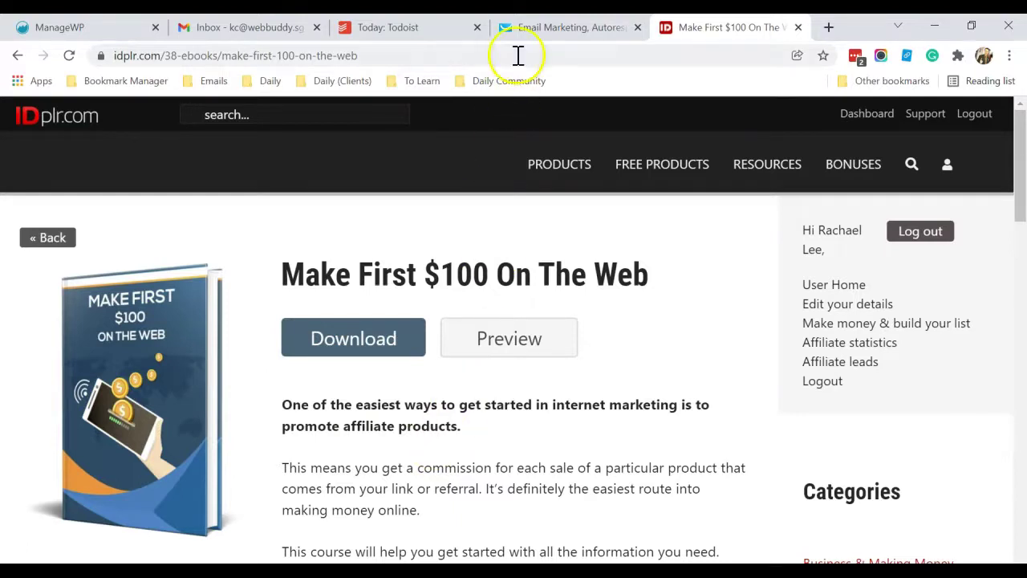
left_click(541, 26)
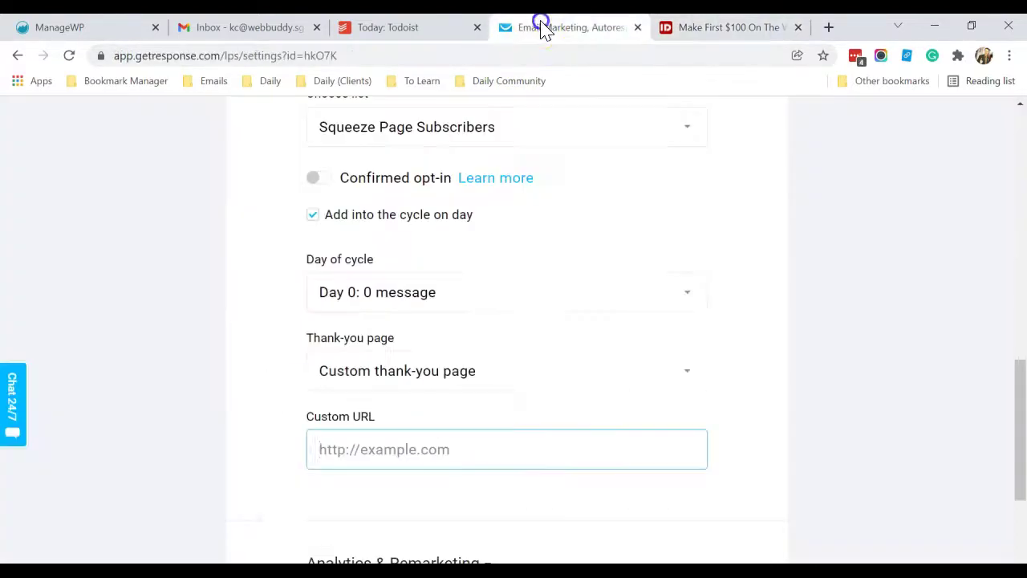
left_click(308, 459)
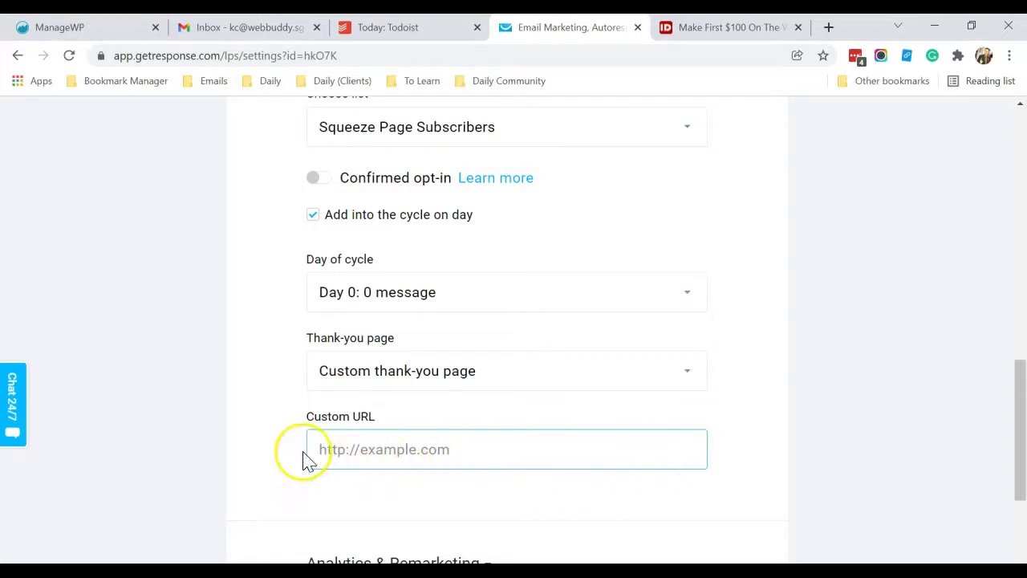
scroll(539, 440, "down", 2)
scroll(540, 440, "down", 2)
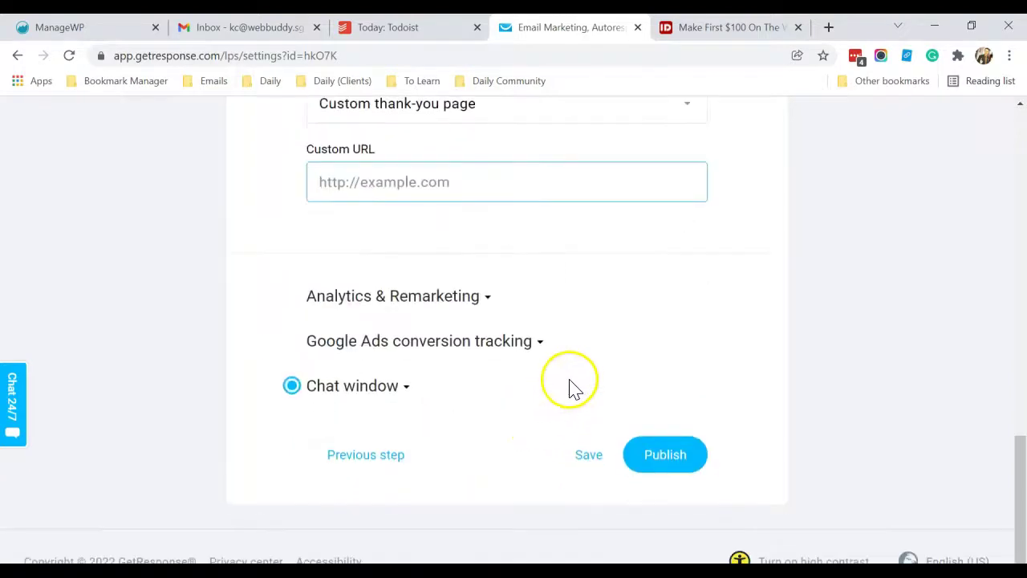
Step: Try publishing, then recheck the make100dollars subdomain entry after the failure
left_click(672, 454)
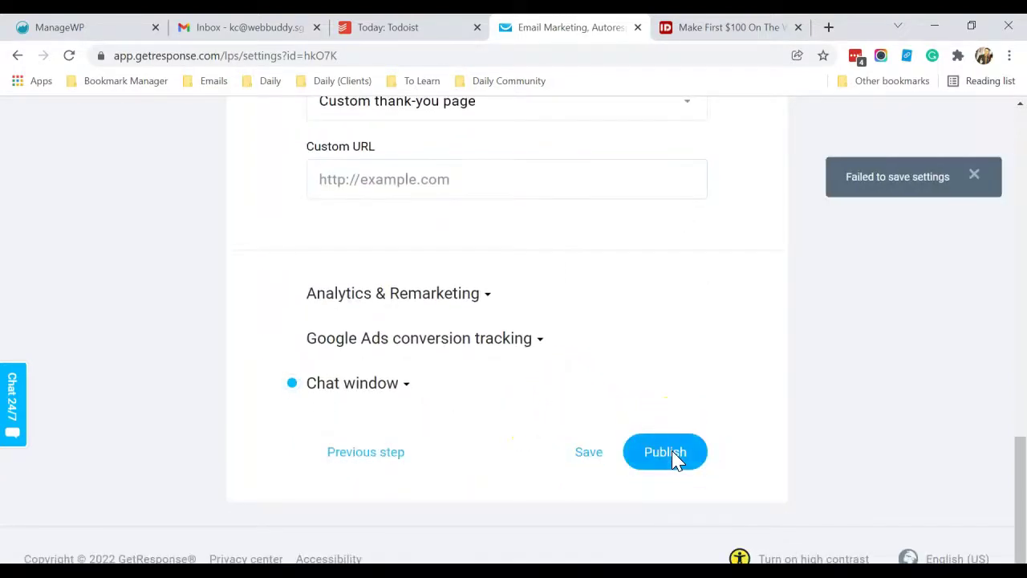
scroll(674, 457, "up", 15)
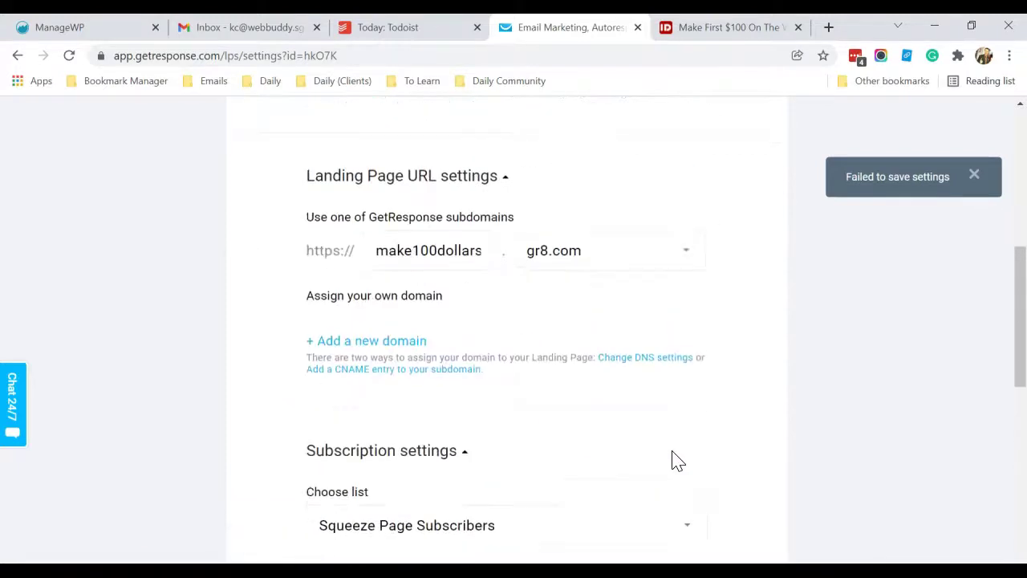
scroll(672, 442, "down", 7)
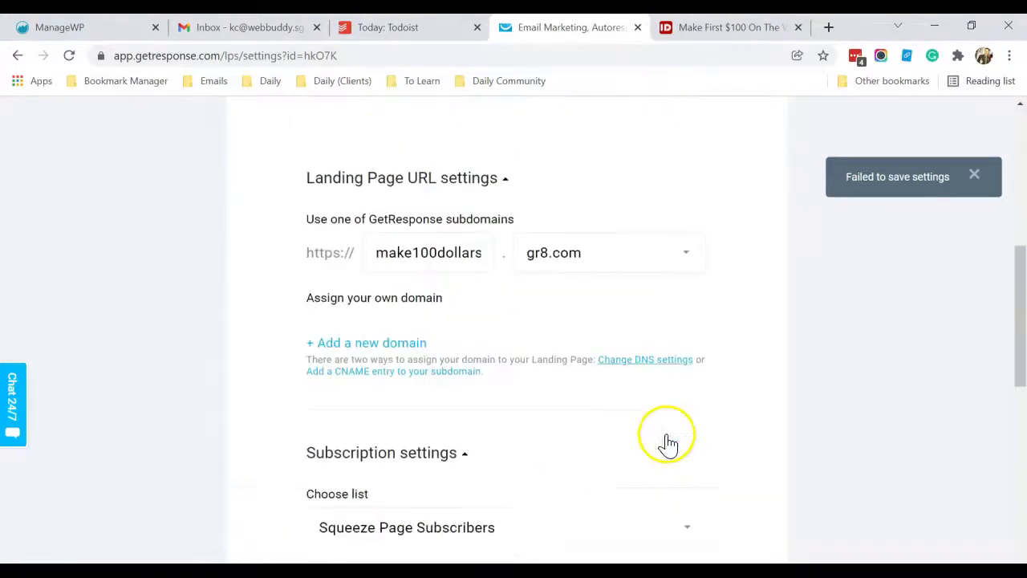
scroll(667, 441, "up", 2)
left_click(462, 333)
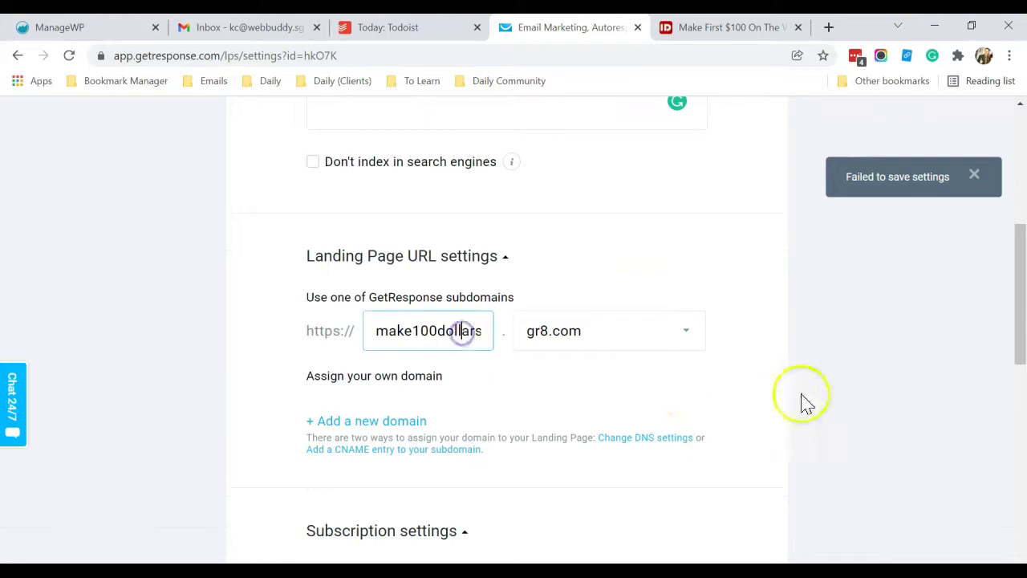
left_click(893, 394)
scroll(857, 373, "down", 3)
scroll(856, 371, "down", 5)
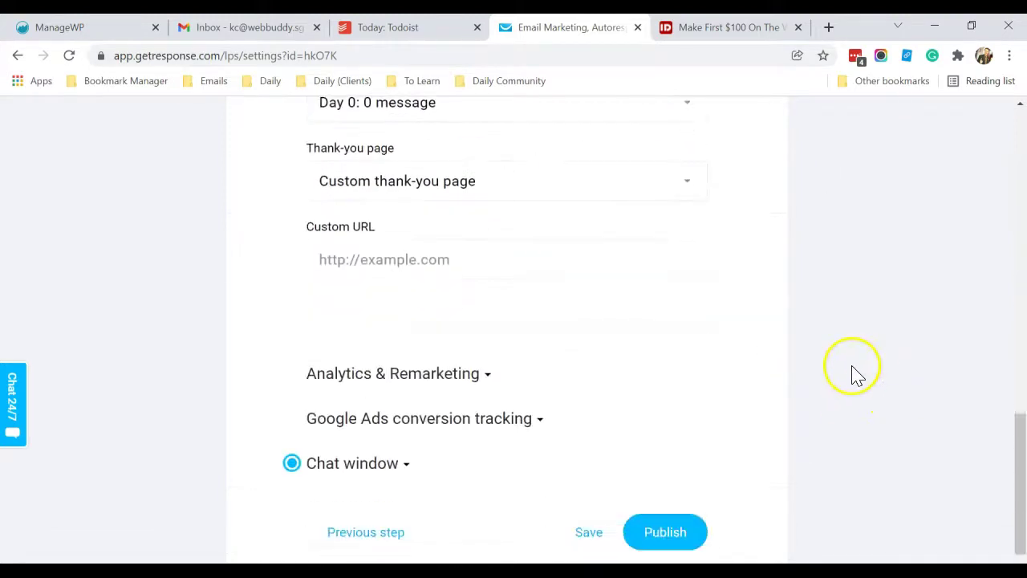
Step: Enter the owner's website address as the custom thank-you URL and publish again
left_click(484, 258)
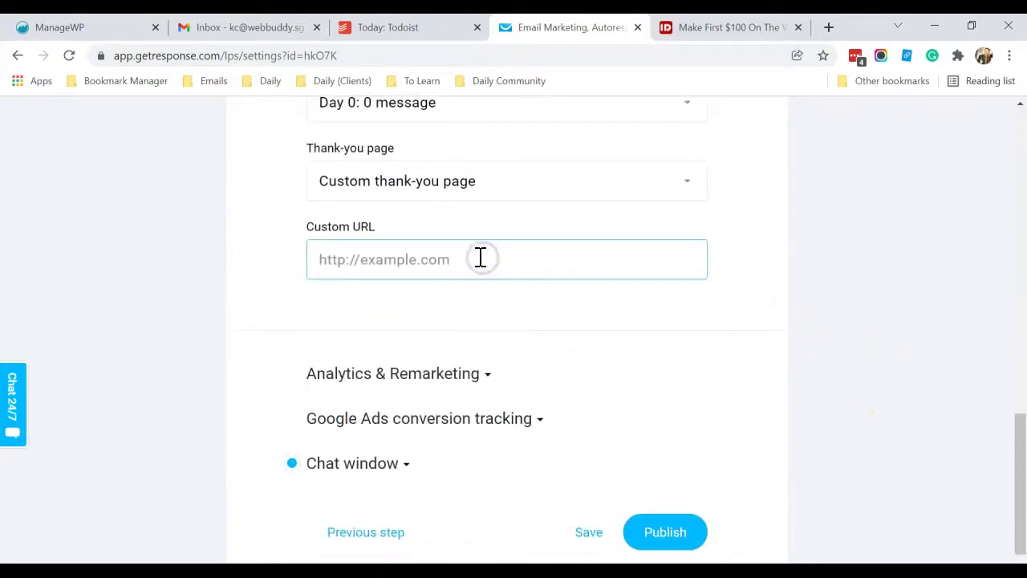
type("htt")
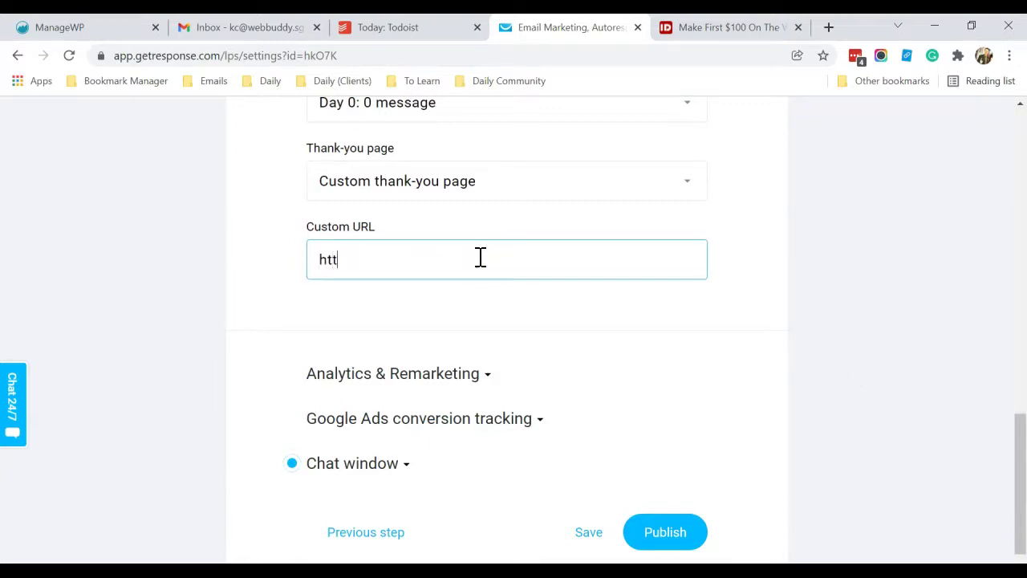
type("ps://kctan.asia")
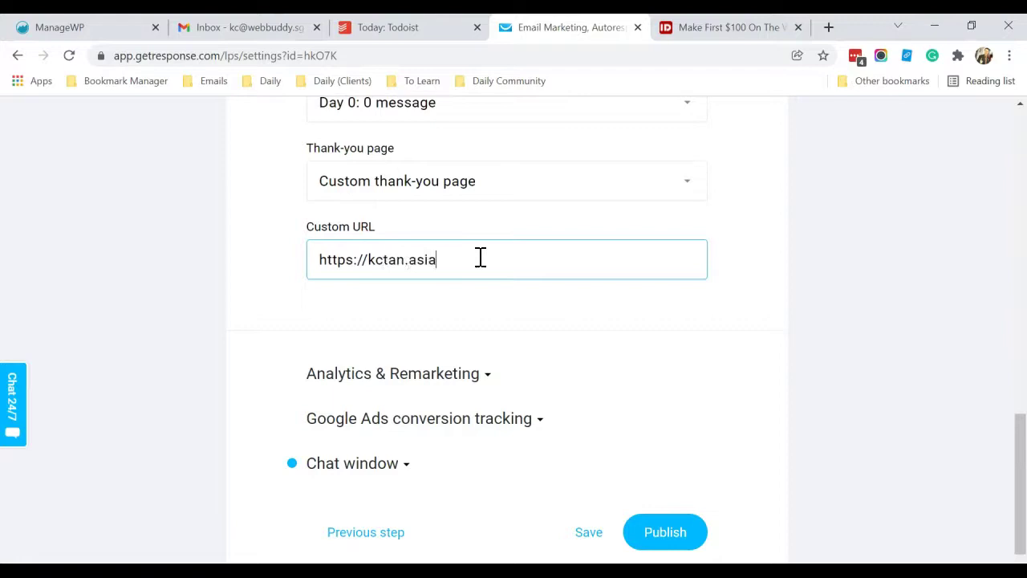
left_click(849, 313)
scroll(803, 337, "down", 1)
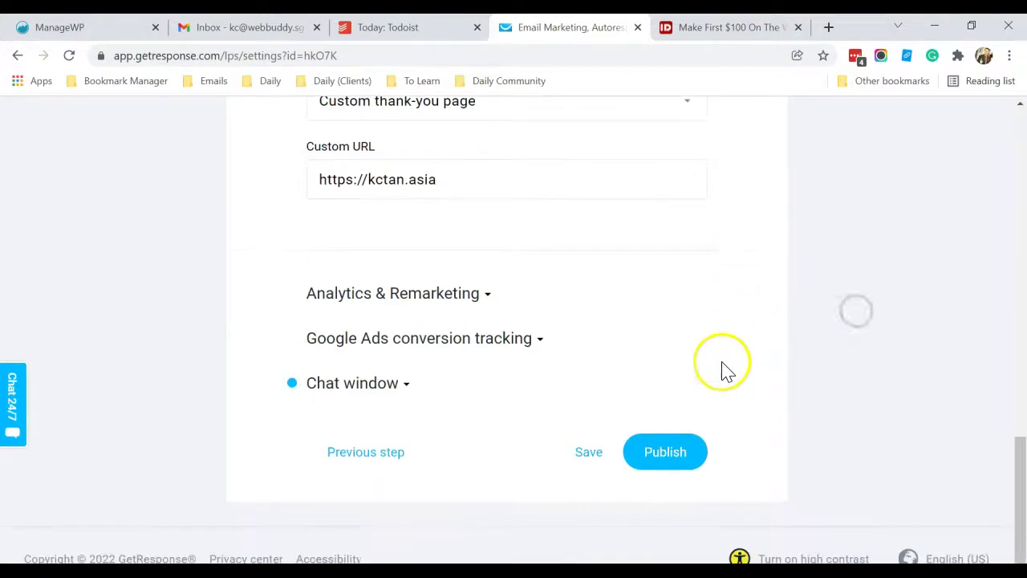
left_click(669, 454)
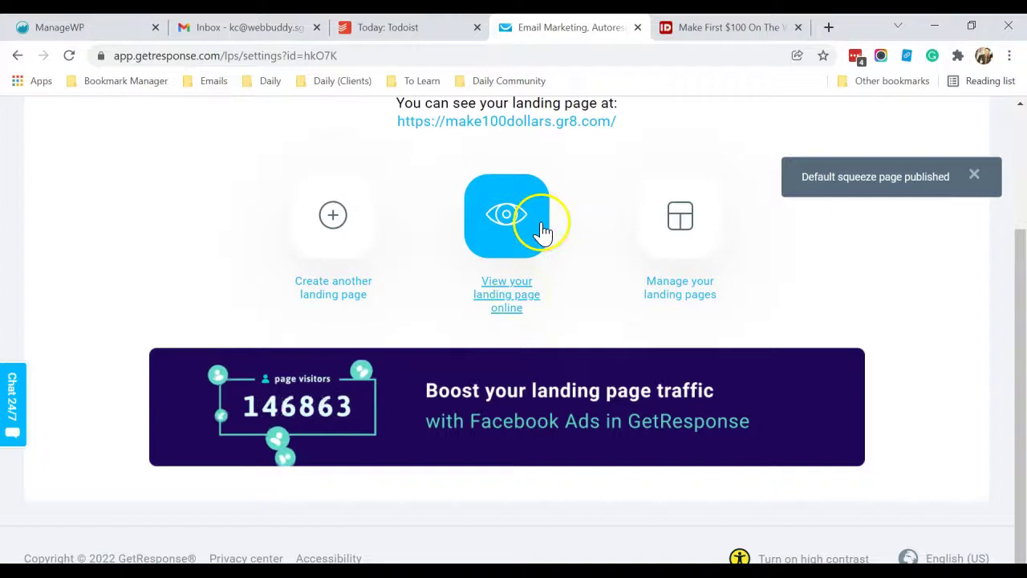
scroll(531, 220, "up", 2)
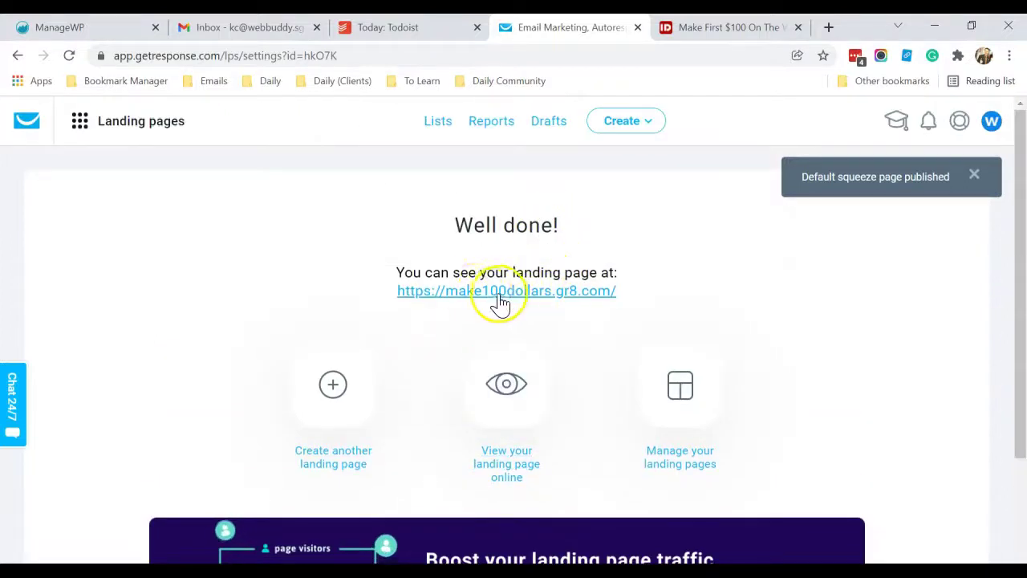
left_click(472, 293)
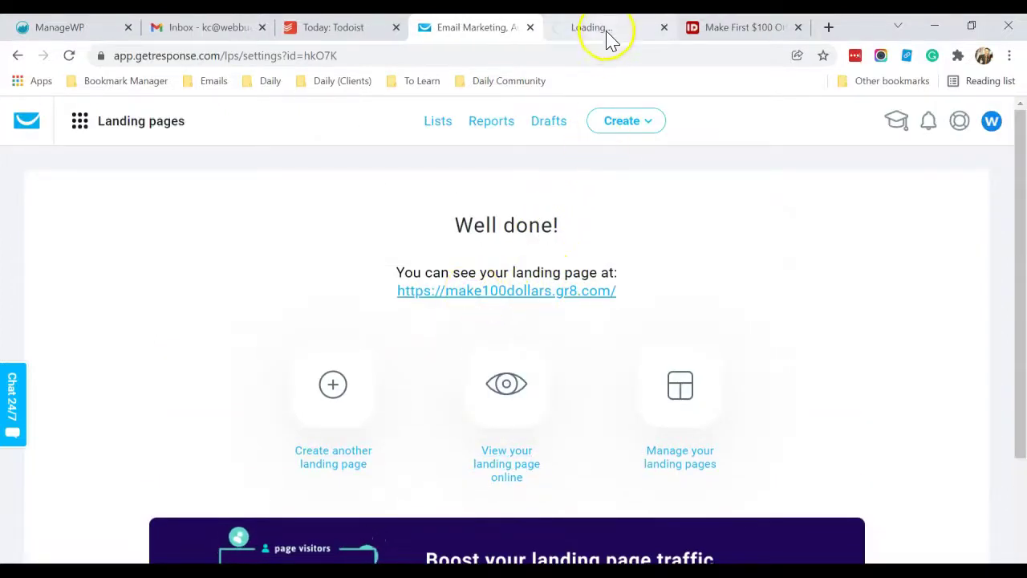
left_click(610, 33)
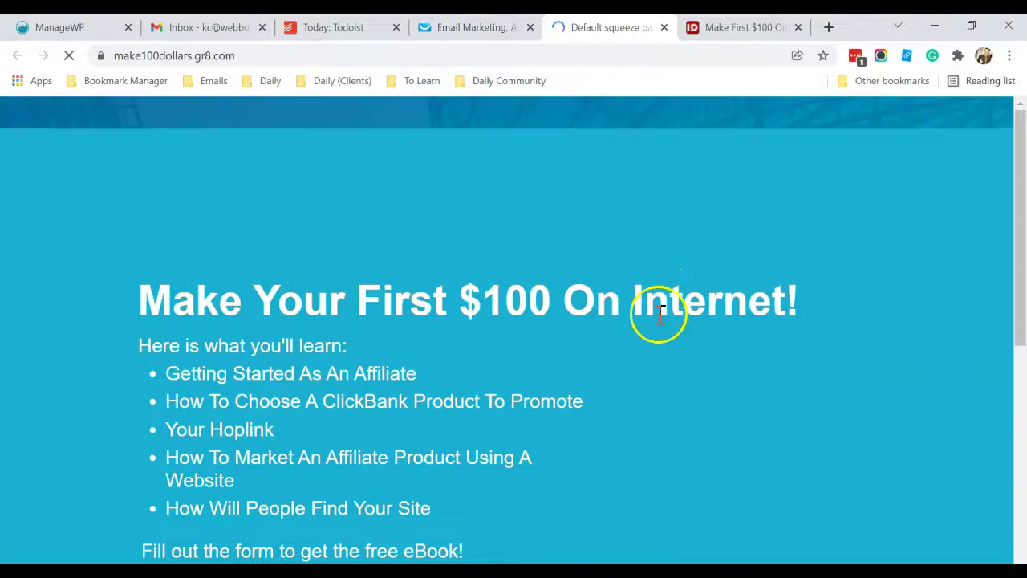
scroll(584, 313, "down", 5)
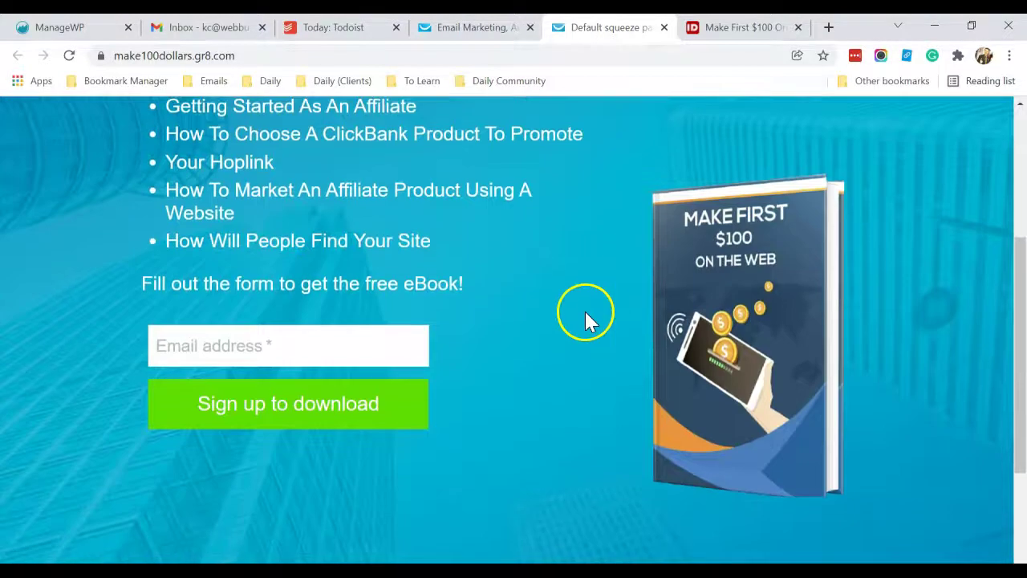
scroll(583, 318, "up", 2)
scroll(584, 316, "up", 3)
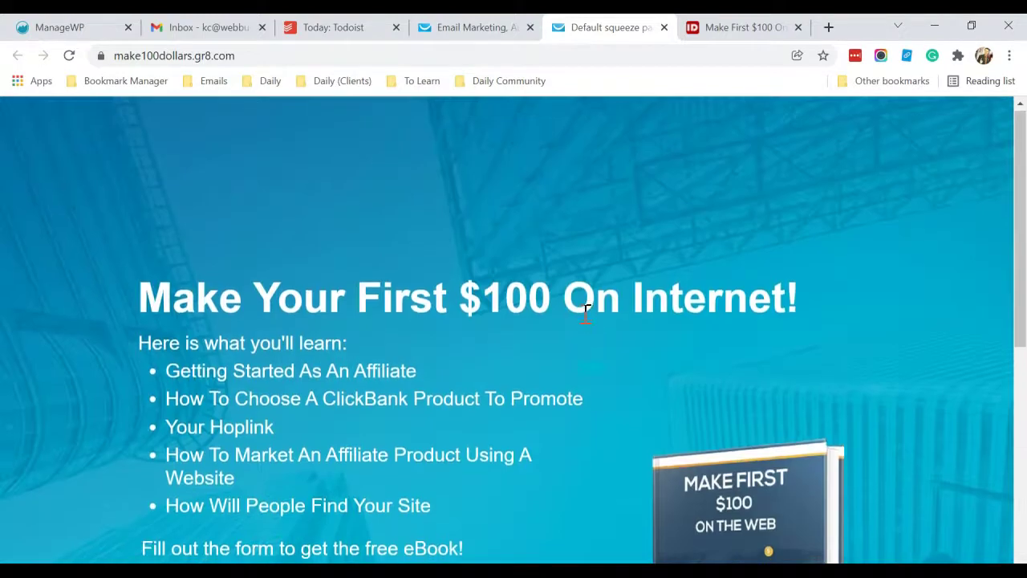
scroll(584, 317, "down", 3)
scroll(584, 317, "up", 2)
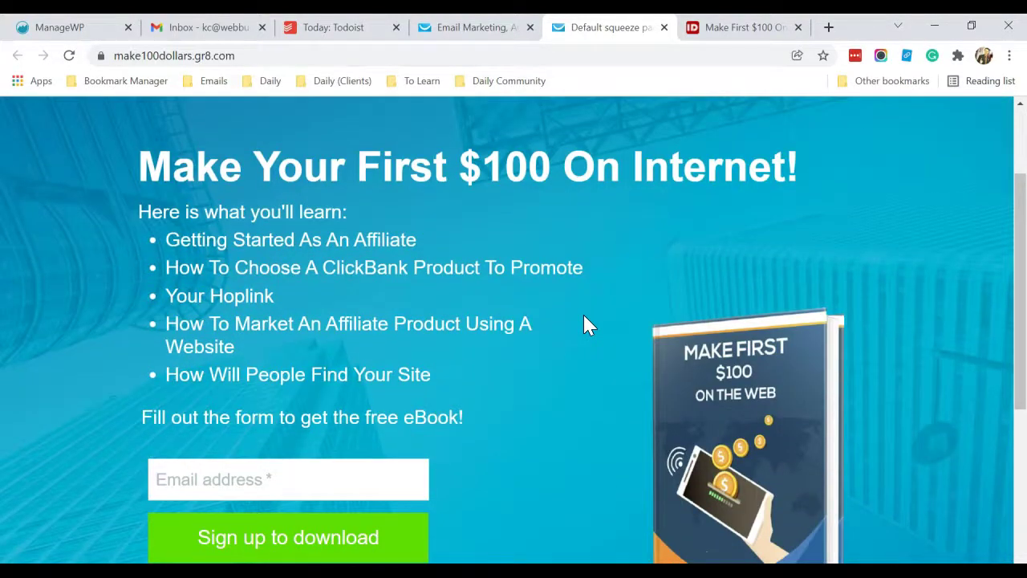